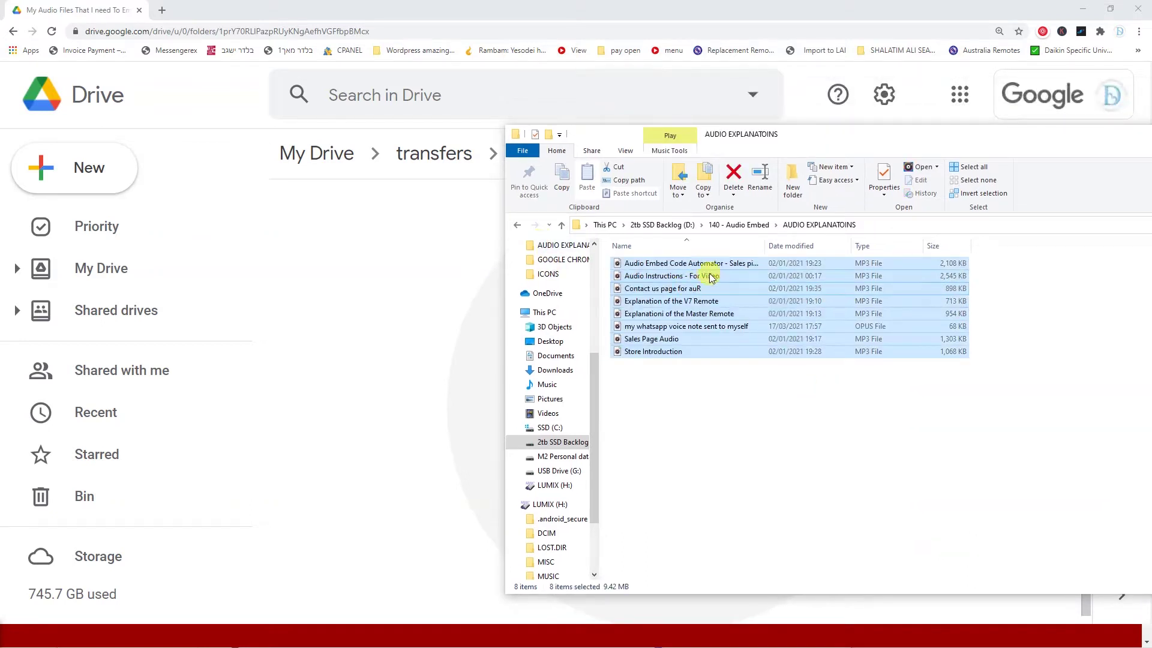
- Upload the eight MP3s into the Drive folder and set its link access to Anyone with the link
{"action": "left_click_drag", "start_coordinate": [711, 277], "coordinate": [398, 329]}
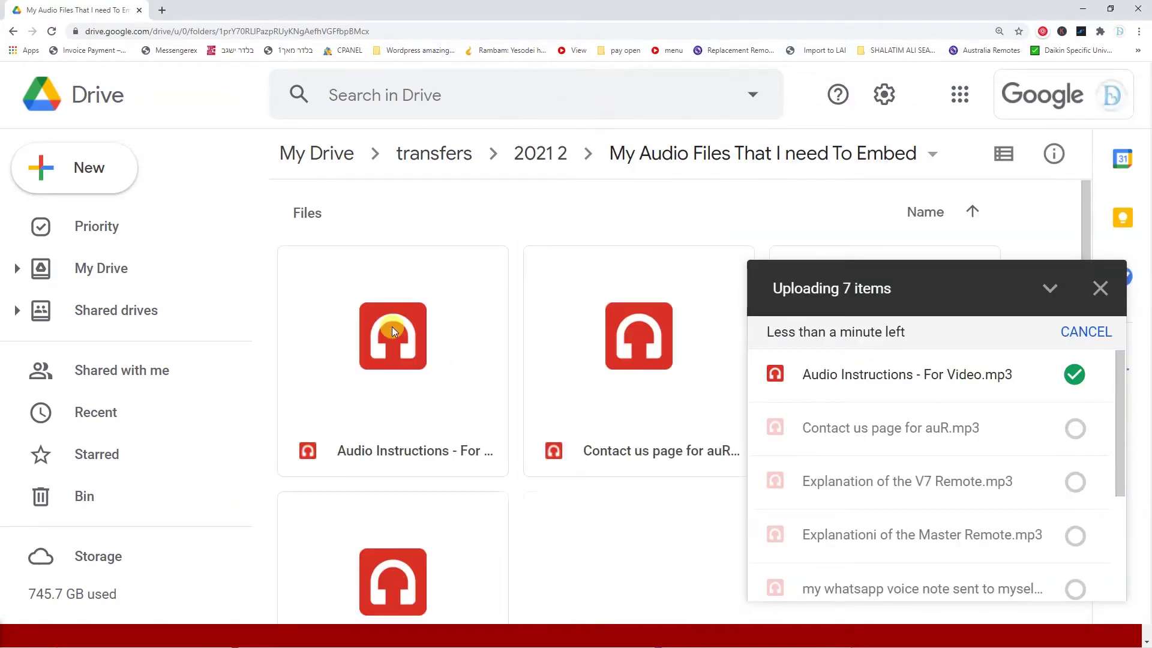
{"action": "left_click", "coordinate": [1047, 317]}
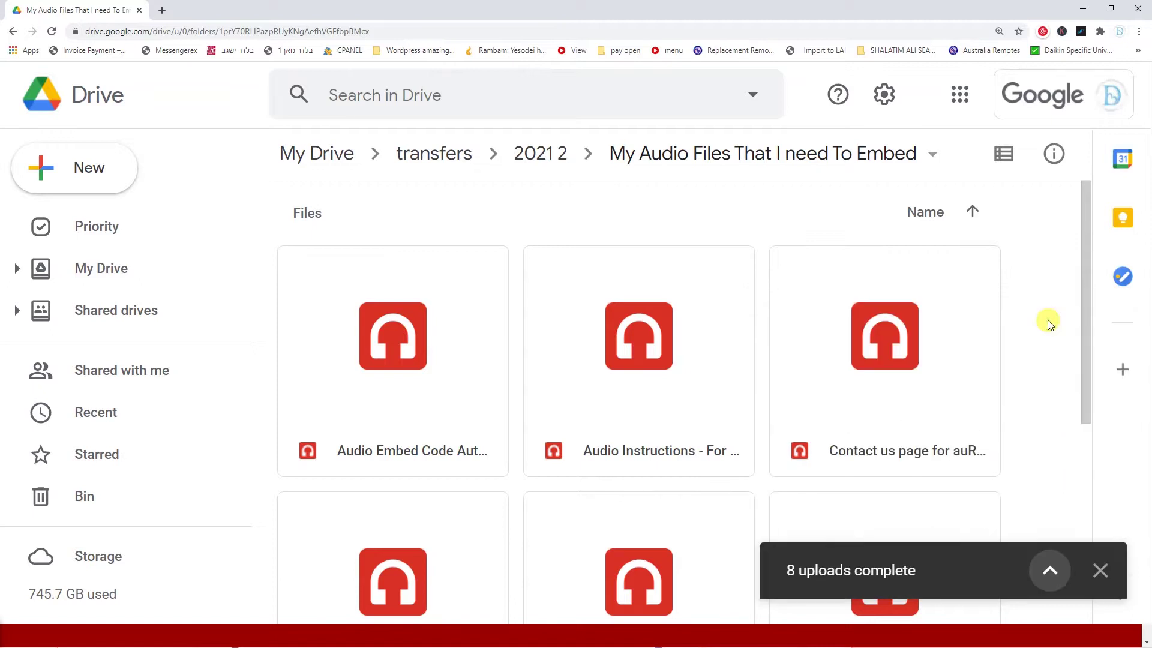
{"action": "scroll", "coordinate": [1050, 319], "scroll_direction": "down", "scroll_amount": 2}
{"action": "left_click", "coordinate": [780, 154]}
{"action": "left_click", "coordinate": [725, 326]}
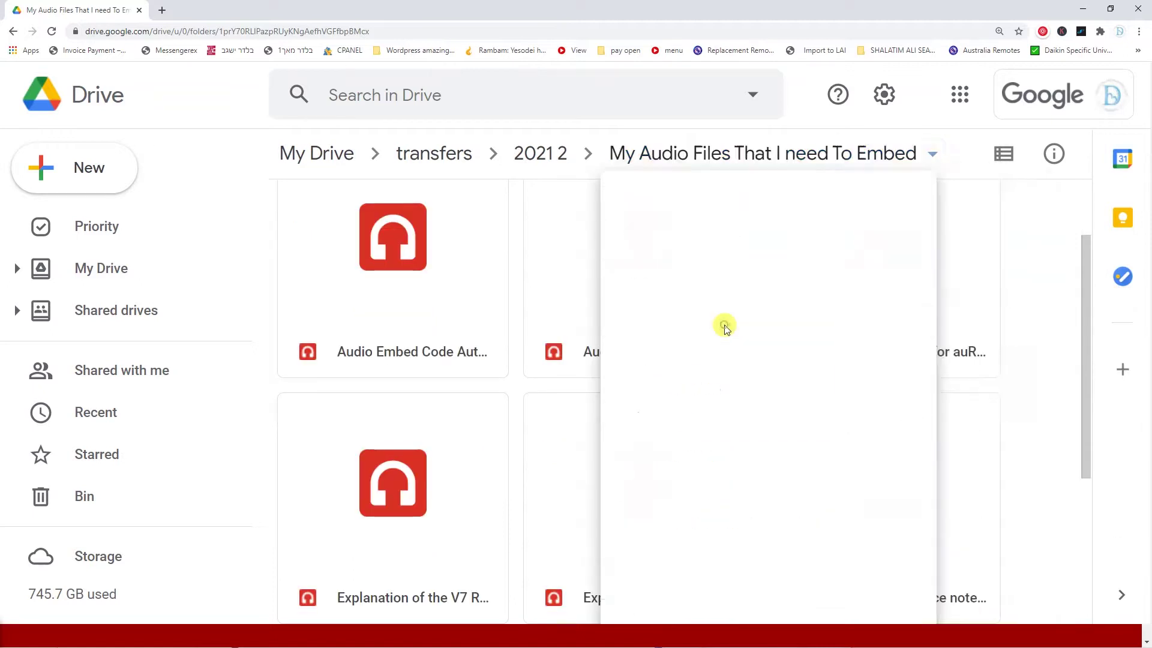
{"action": "left_click", "coordinate": [402, 441]}
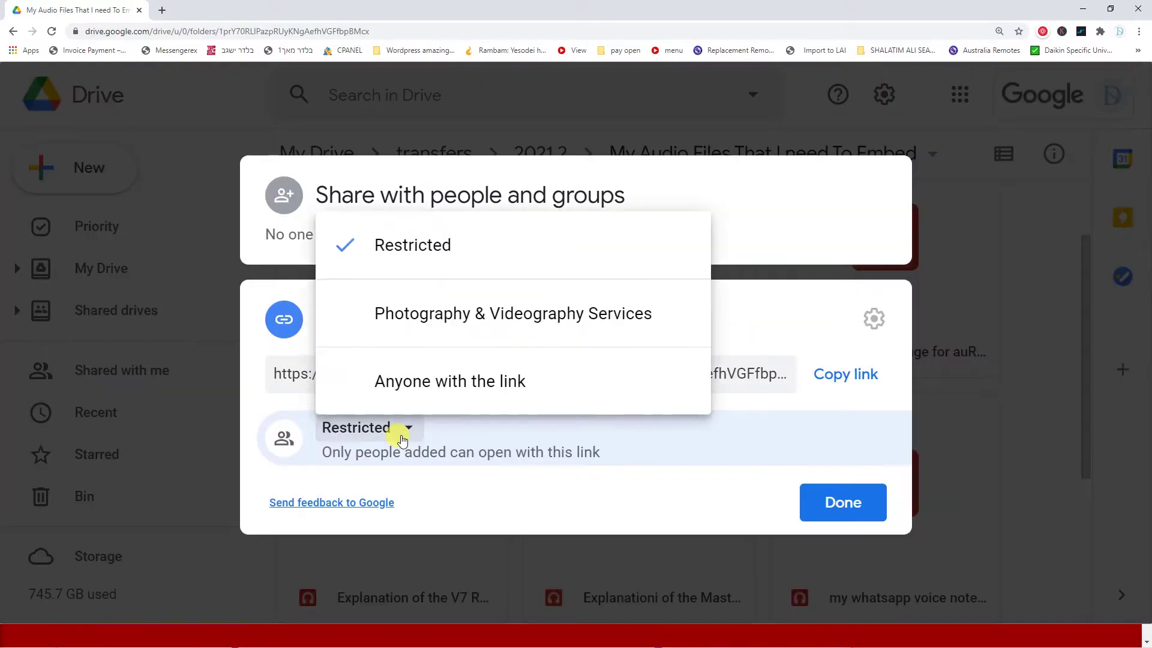
{"action": "left_click", "coordinate": [466, 380]}
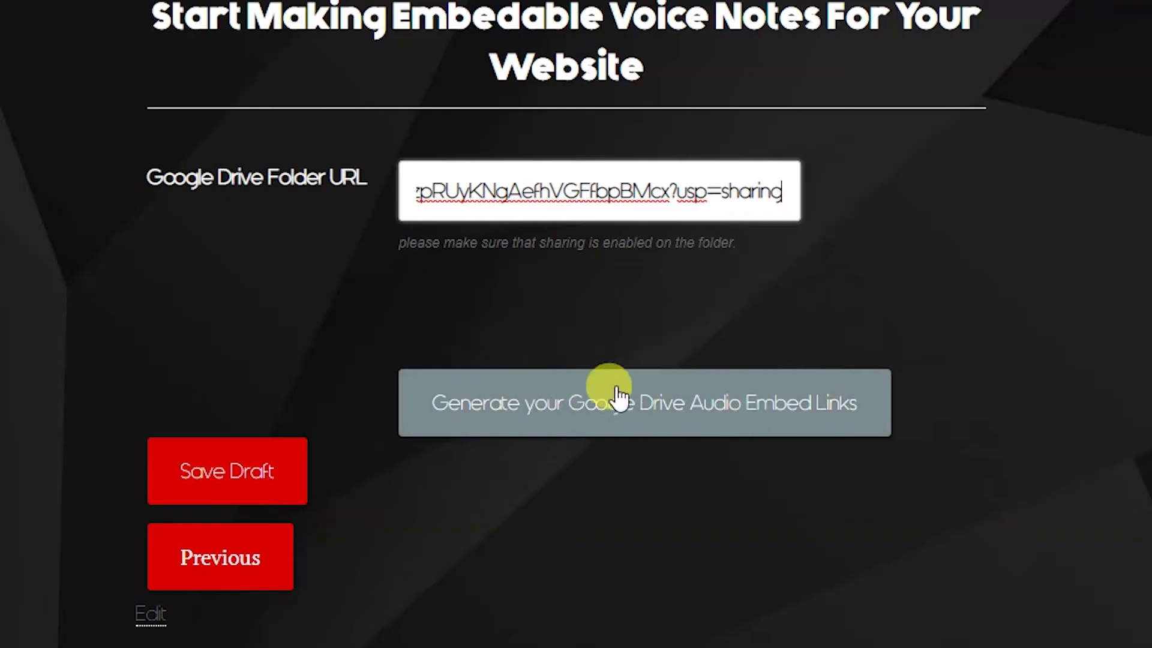
- Paste the Drive audio iframe into the Custom HTML block, update the post, and play it live
{"action": "left_click", "coordinate": [639, 411]}
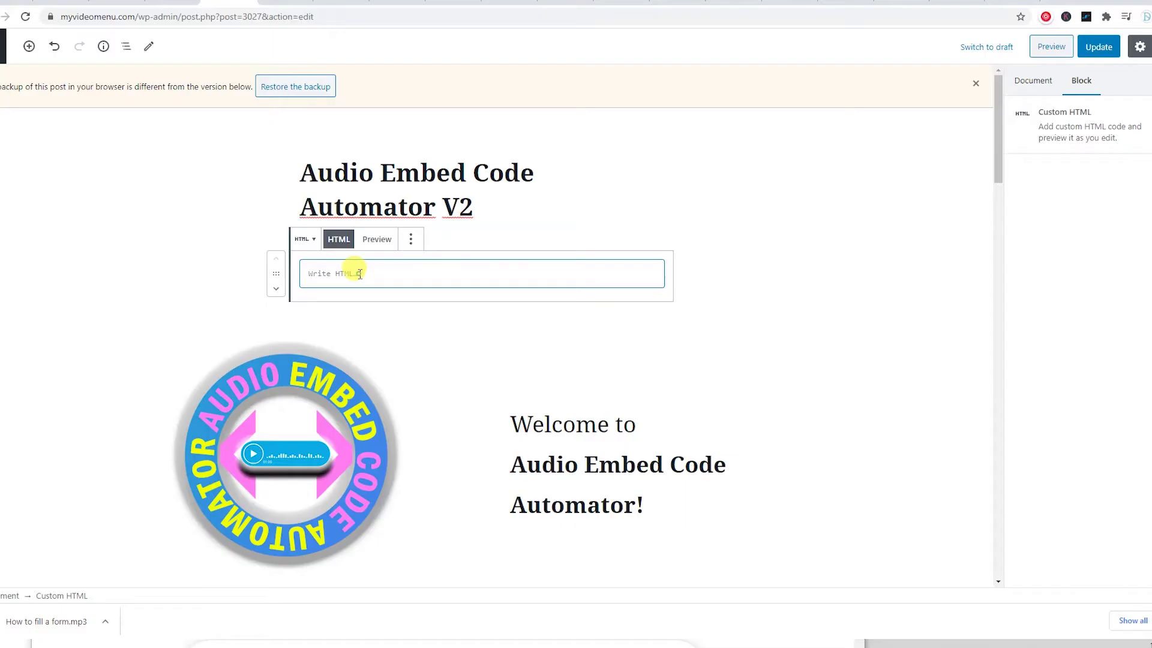
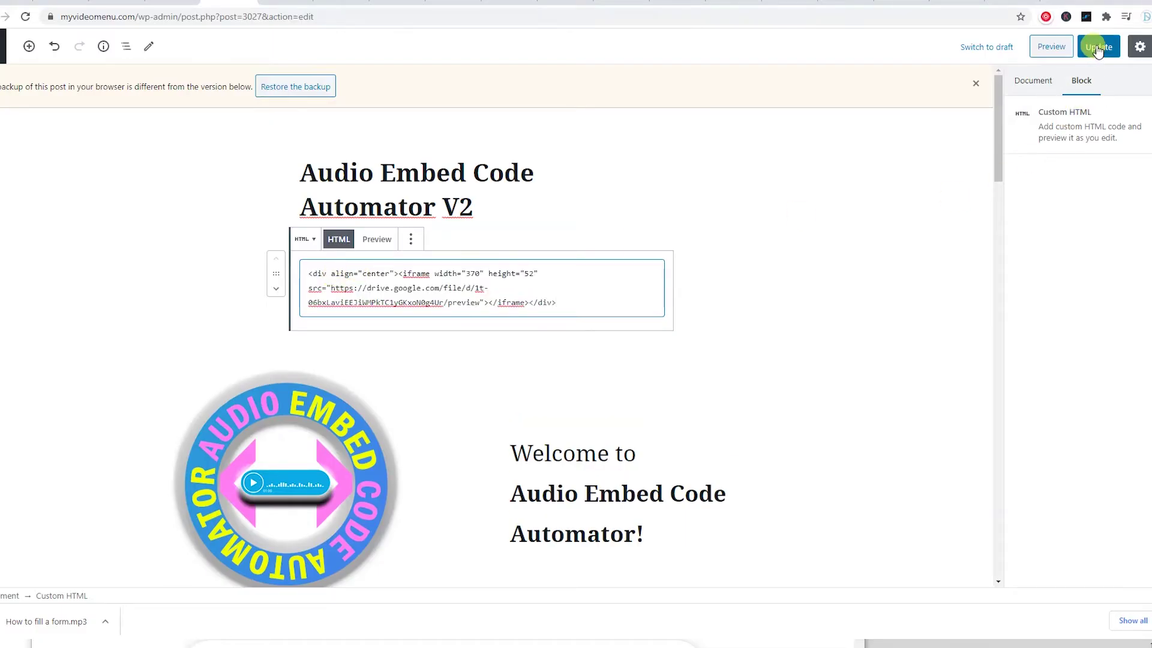
{"action": "left_click", "coordinate": [1097, 48]}
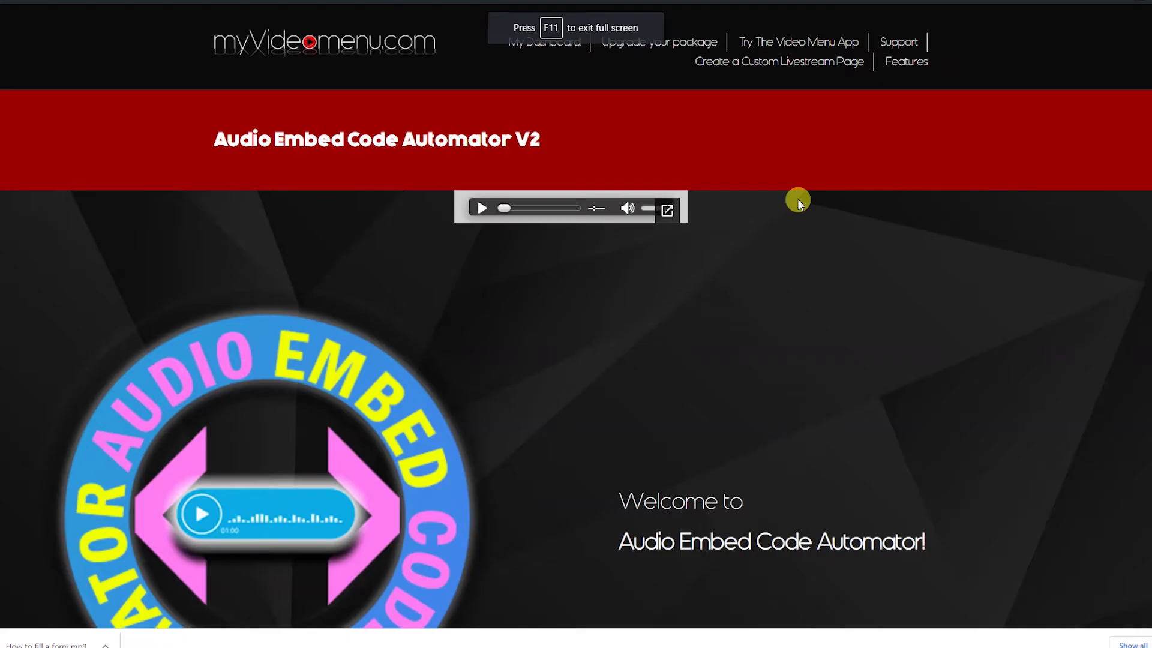
{"action": "left_click", "coordinate": [480, 208]}
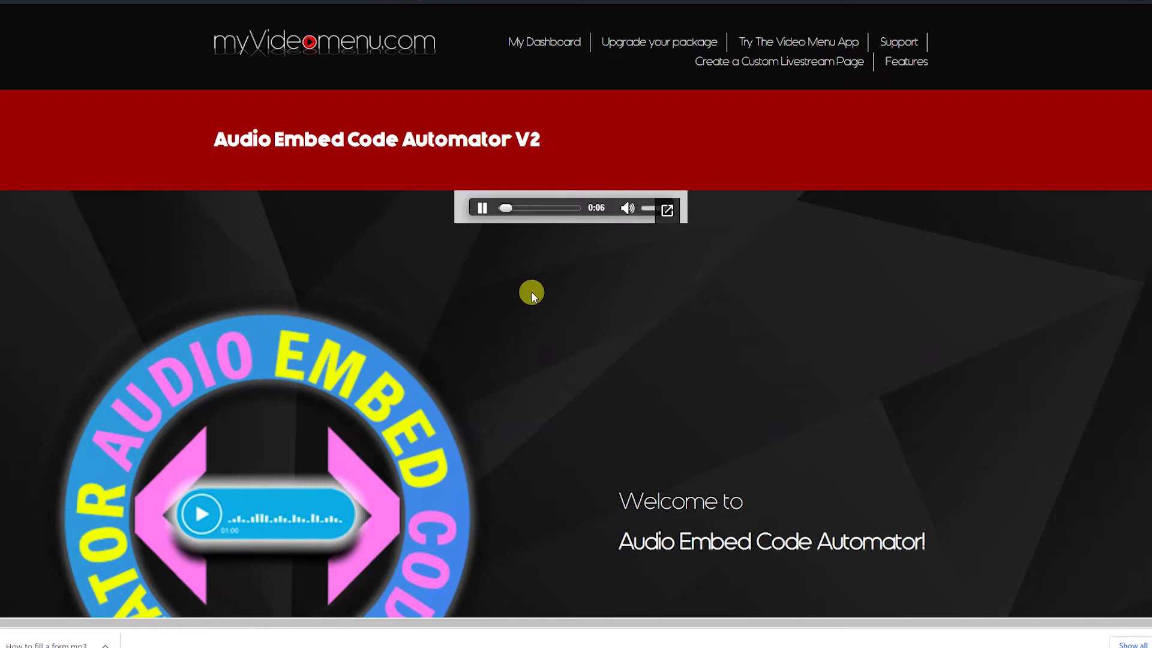
- Title the project My Audio Collection From 17.03.2021 and move to the folder step
{"action": "scroll", "coordinate": [531, 291], "scroll_direction": "down", "scroll_amount": 4}
{"action": "scroll", "coordinate": [603, 336], "scroll_direction": "down", "scroll_amount": 4}
{"action": "scroll", "coordinate": [600, 333], "scroll_direction": "down", "scroll_amount": 4}
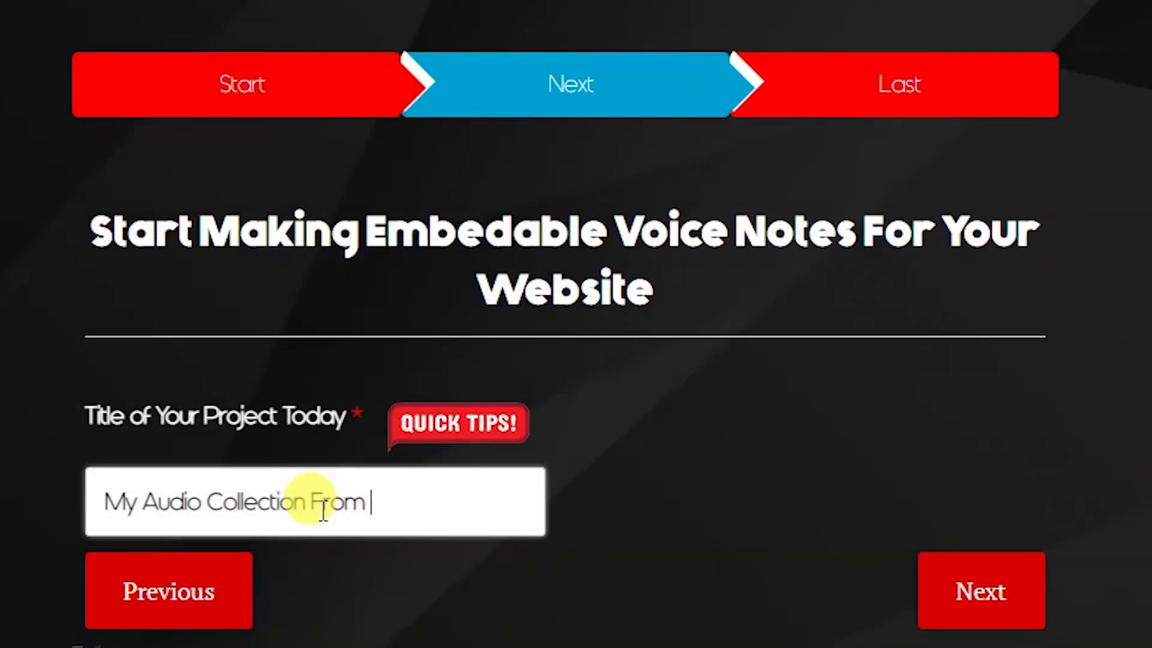
{"action": "type", "text": "17032021"}
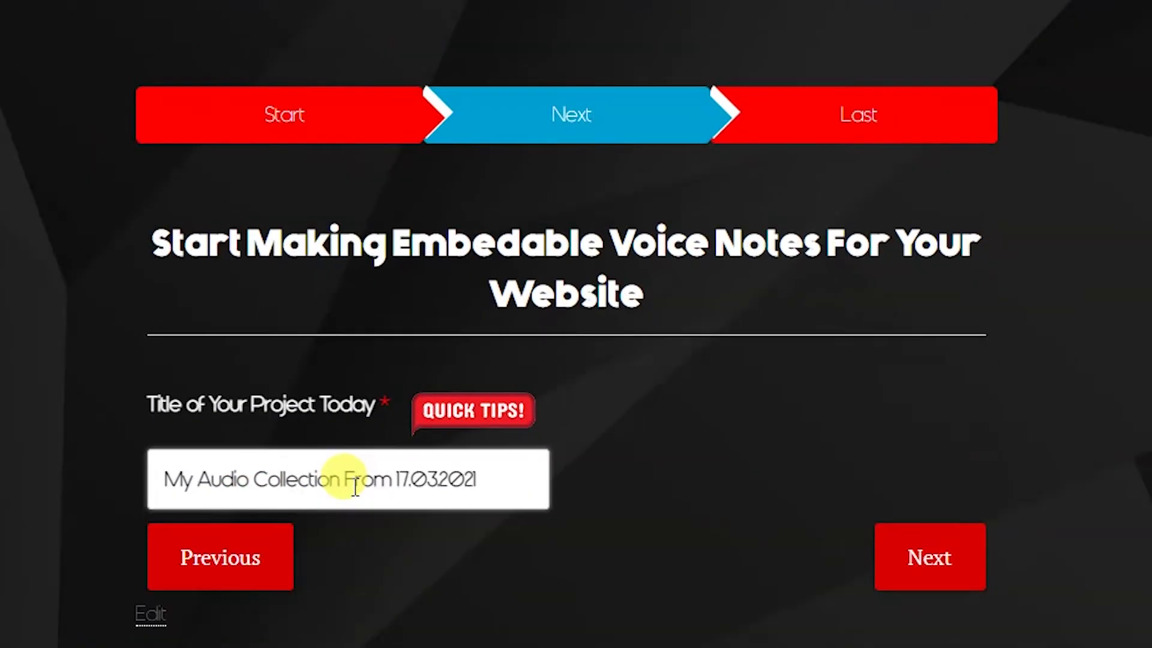
{"action": "left_click", "coordinate": [1020, 603]}
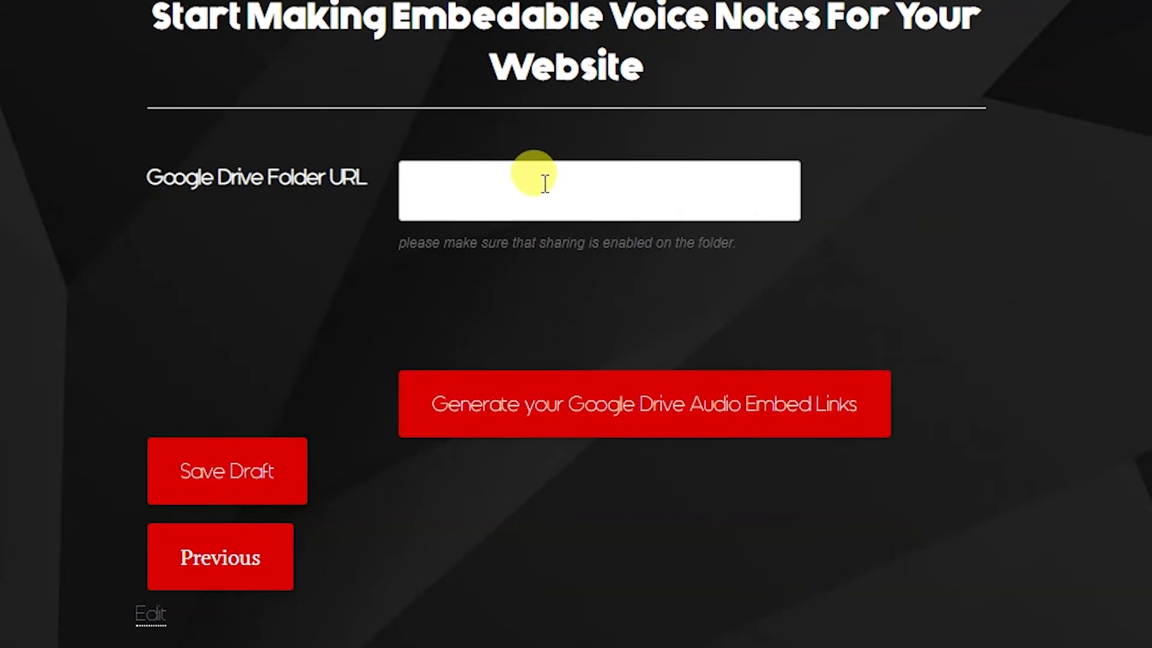
- Paste the shared Drive folder URL and generate the audio embed links
{"action": "left_click", "coordinate": [545, 184]}
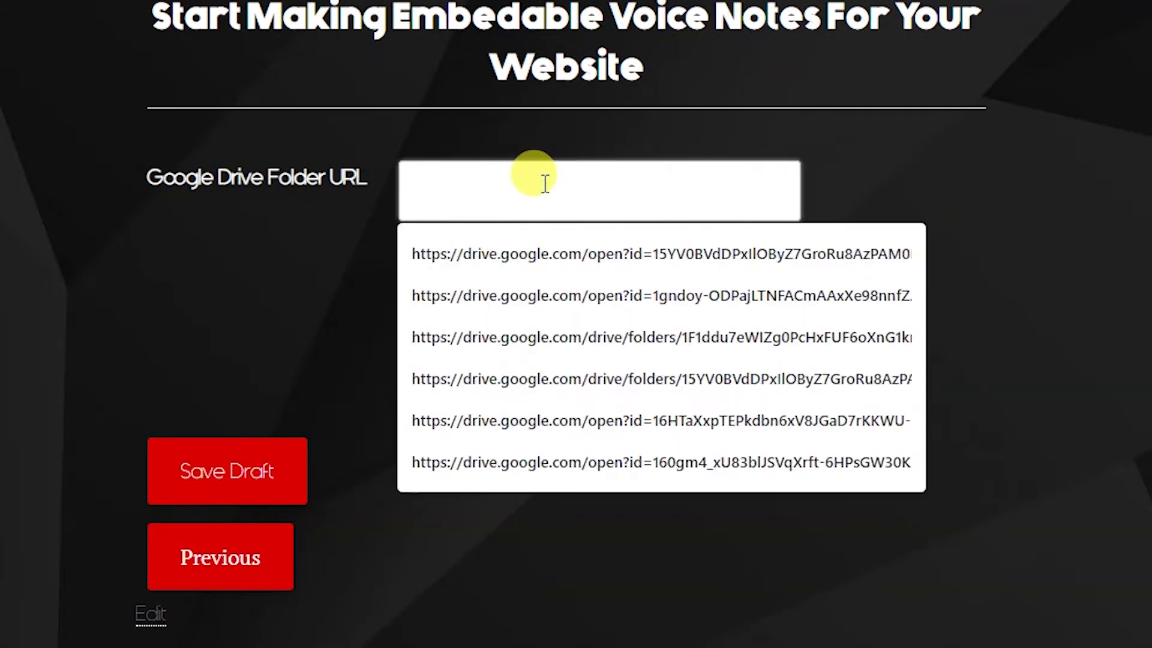
{"action": "key", "text": "ctrl+v"}
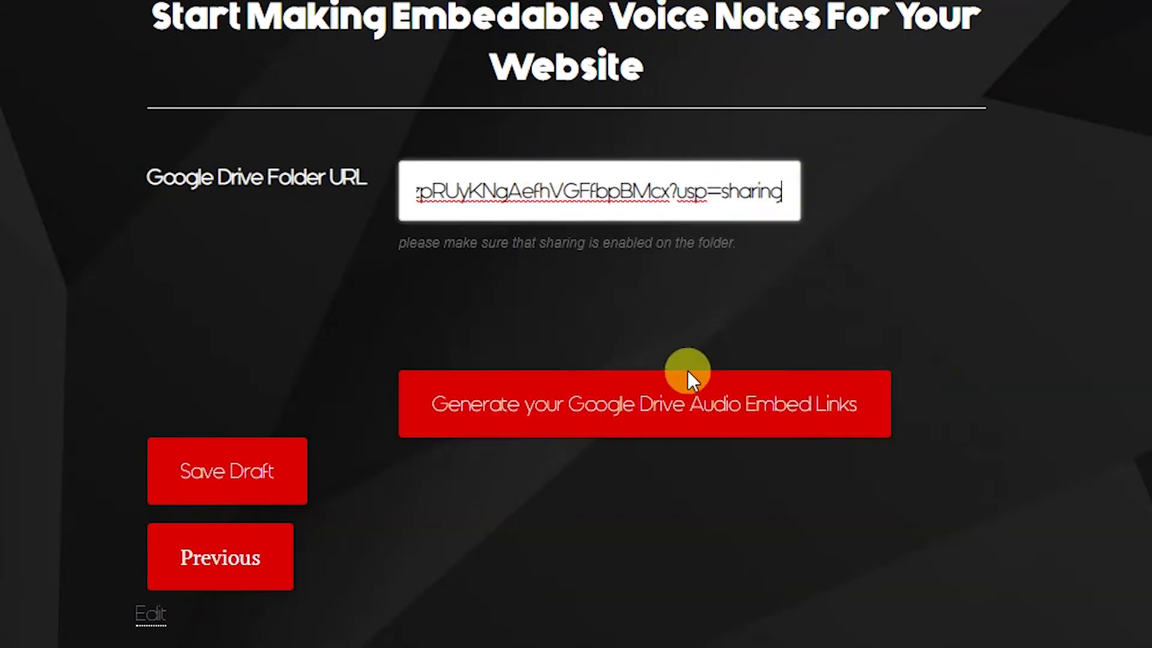
{"action": "left_click", "coordinate": [636, 404]}
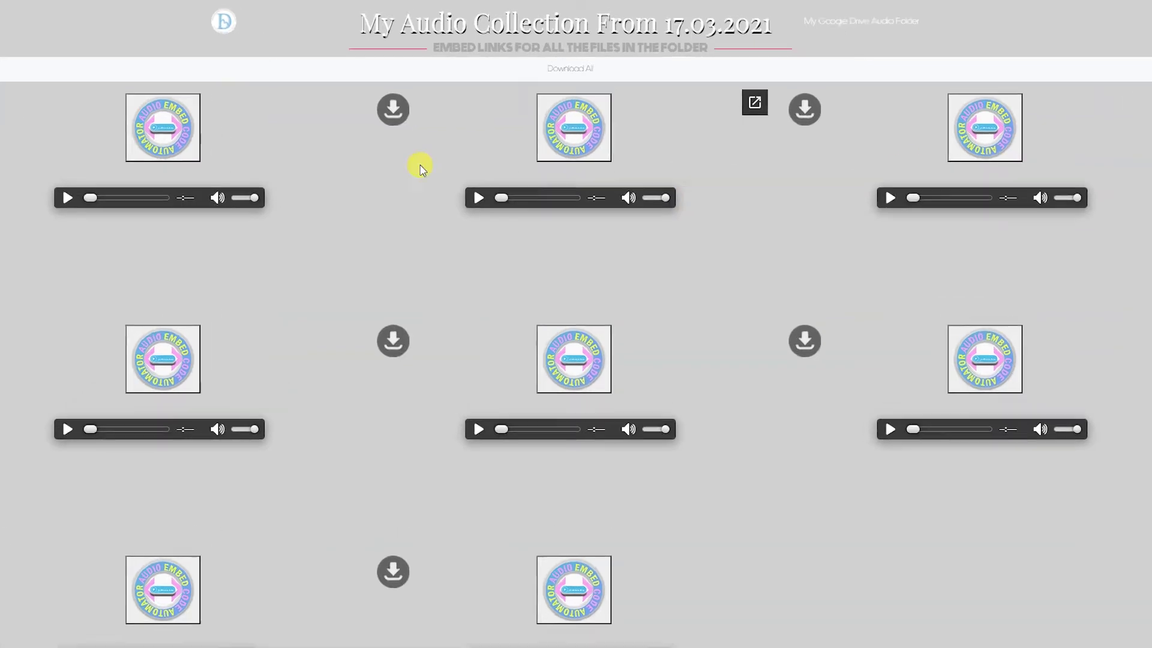
- Copy the middle track's embed code into the Contact Us page source, then copy it again
{"action": "left_click", "coordinate": [572, 119]}
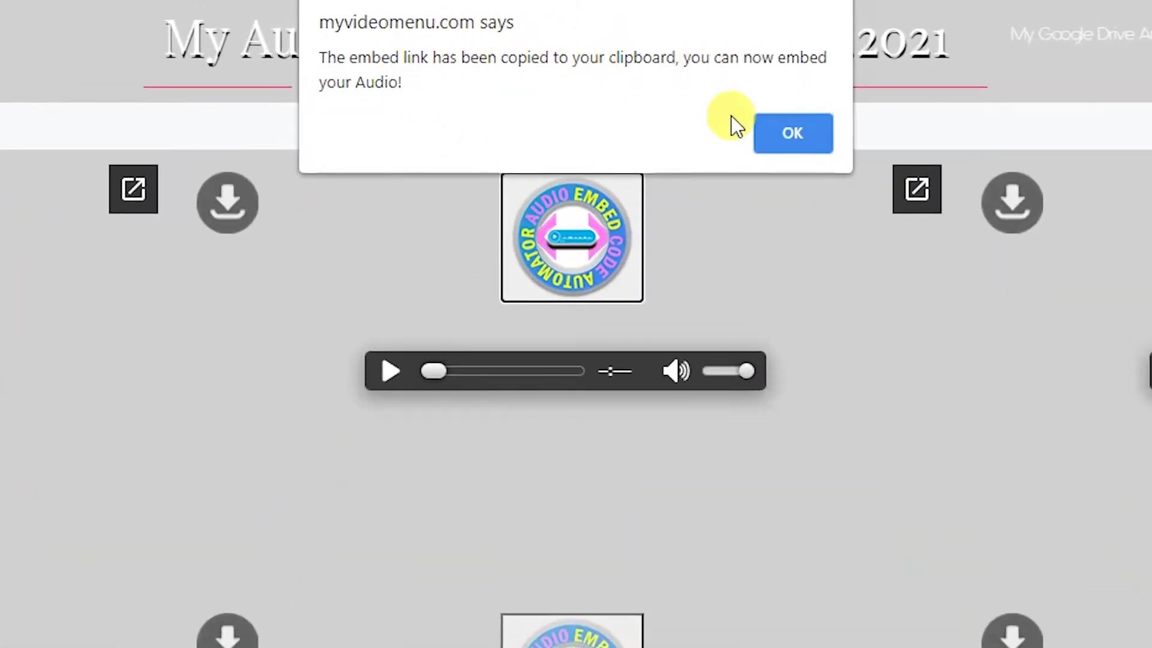
{"action": "left_click", "coordinate": [784, 145]}
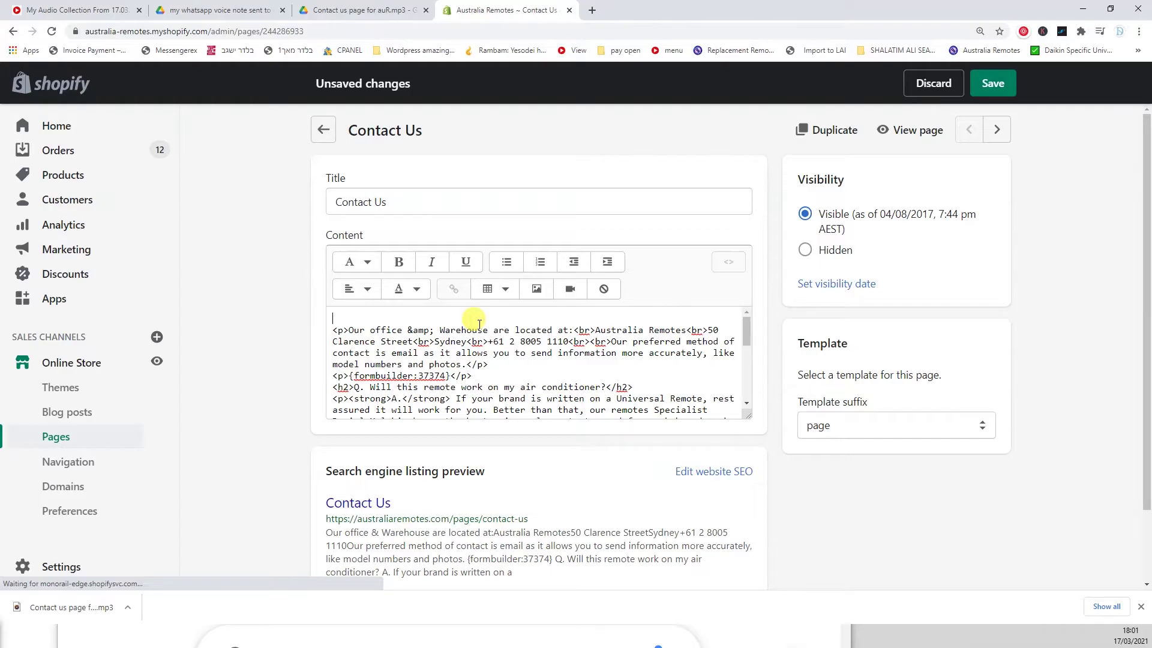
{"action": "key", "text": "ctrl+v"}
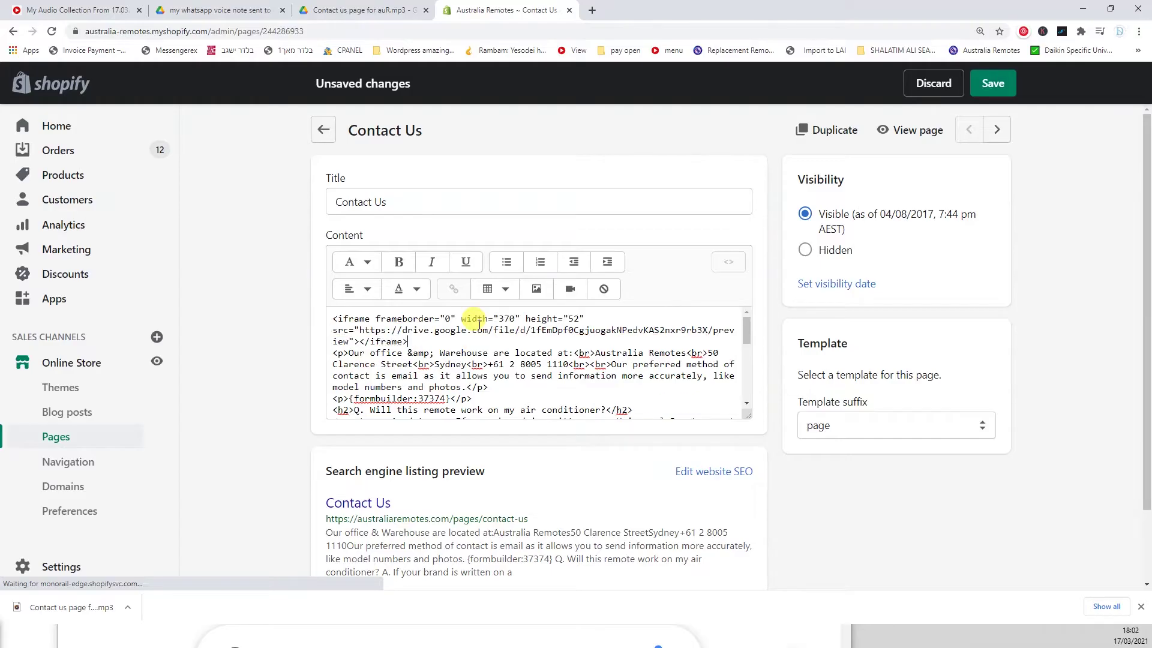
{"action": "left_click", "coordinate": [728, 263]}
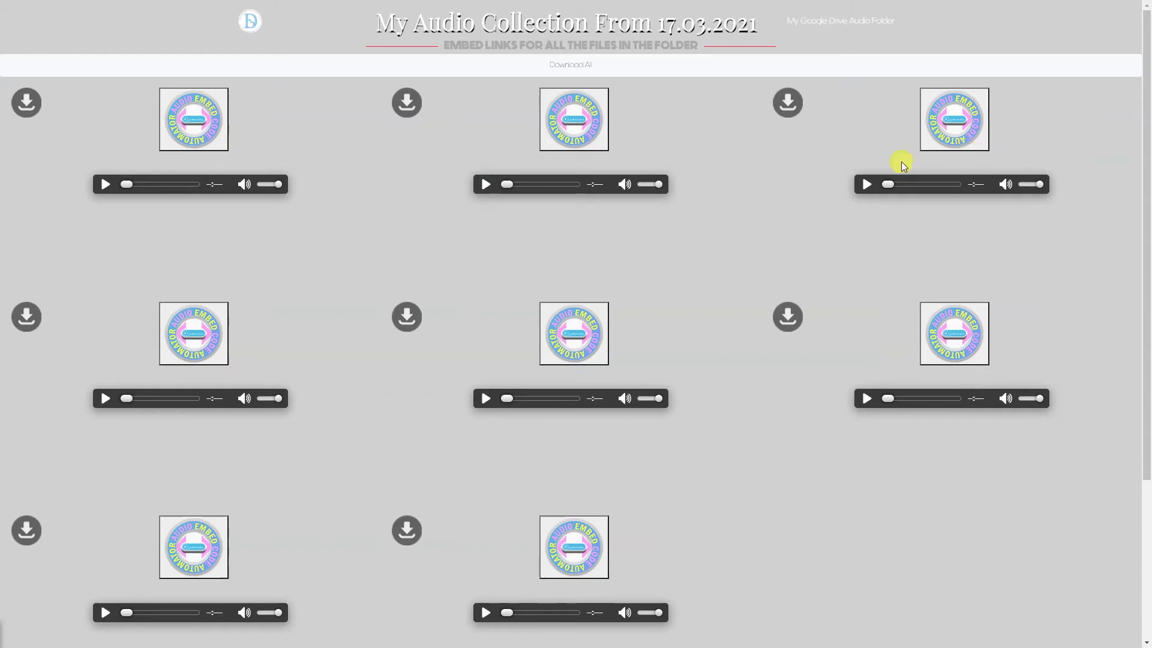
{"action": "left_click", "coordinate": [575, 120]}
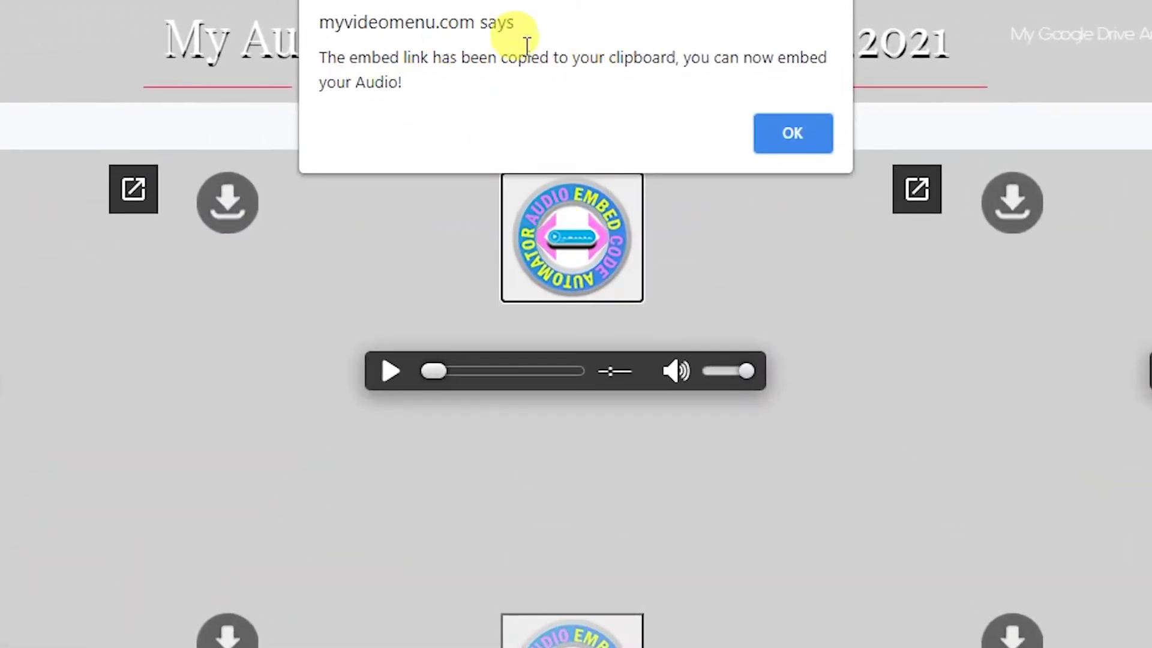
{"action": "left_click", "coordinate": [783, 145]}
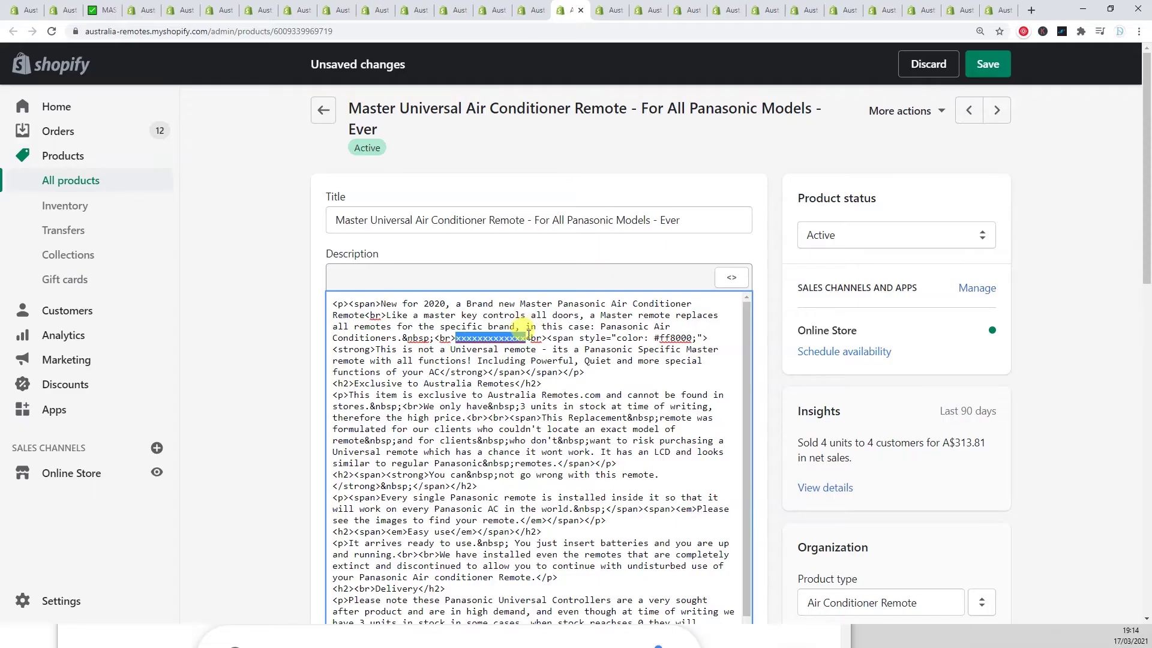
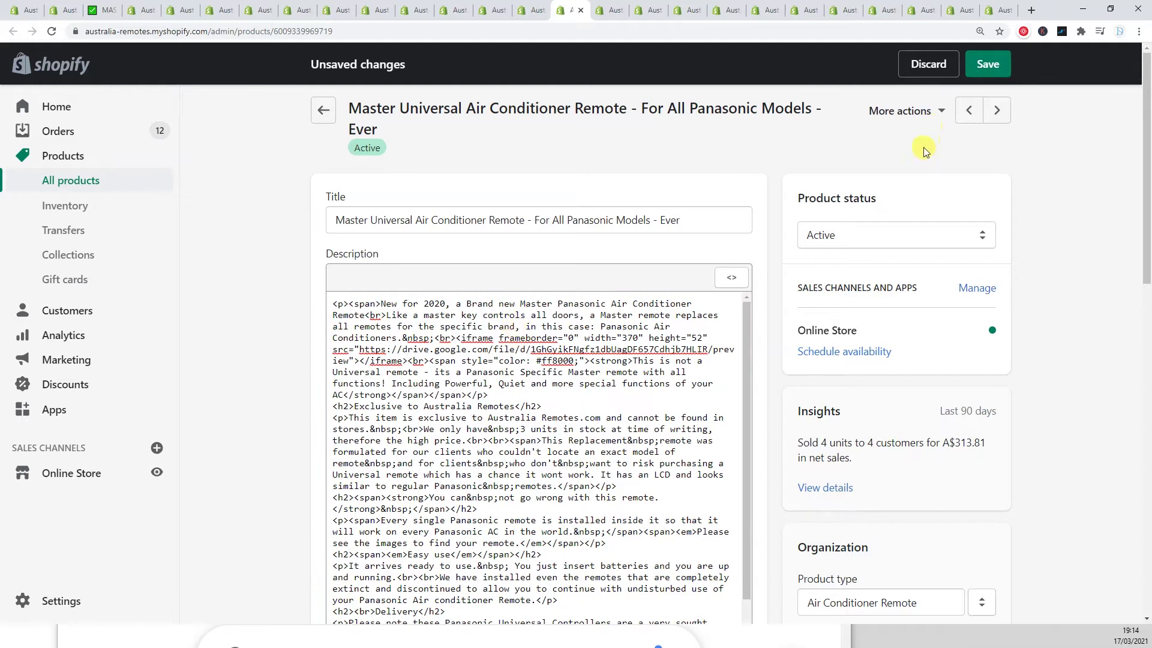
- Paste the audio iframe over the remote's description placeholder, return to formatted view, and save
{"action": "left_click", "coordinate": [725, 281]}
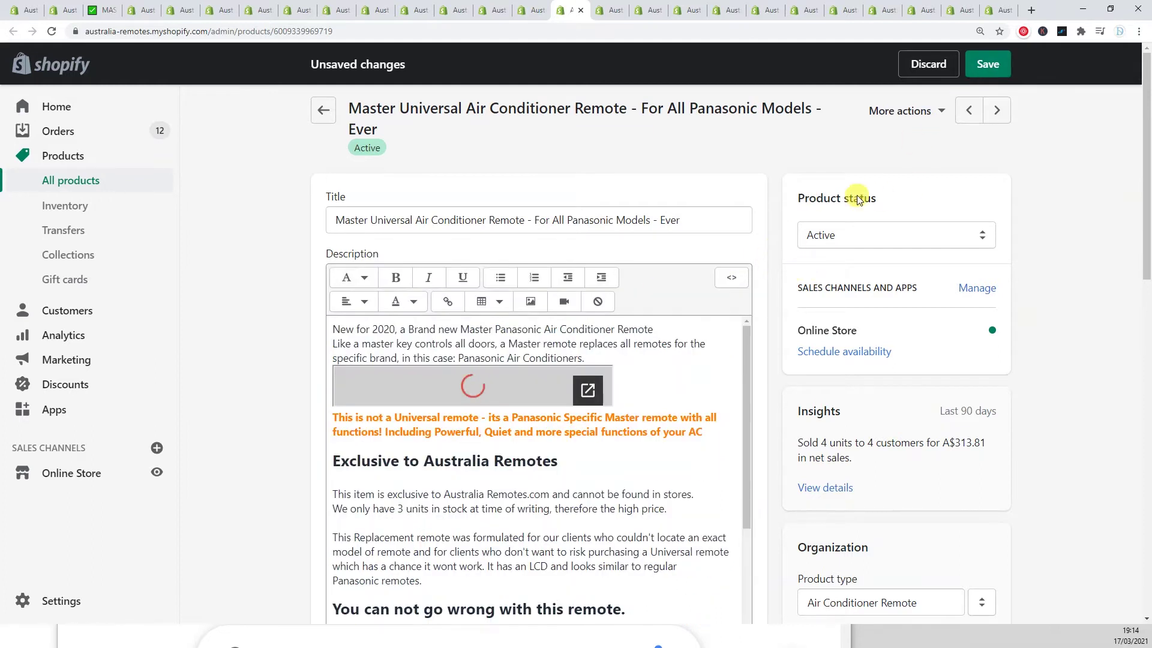
{"action": "left_click", "coordinate": [986, 65]}
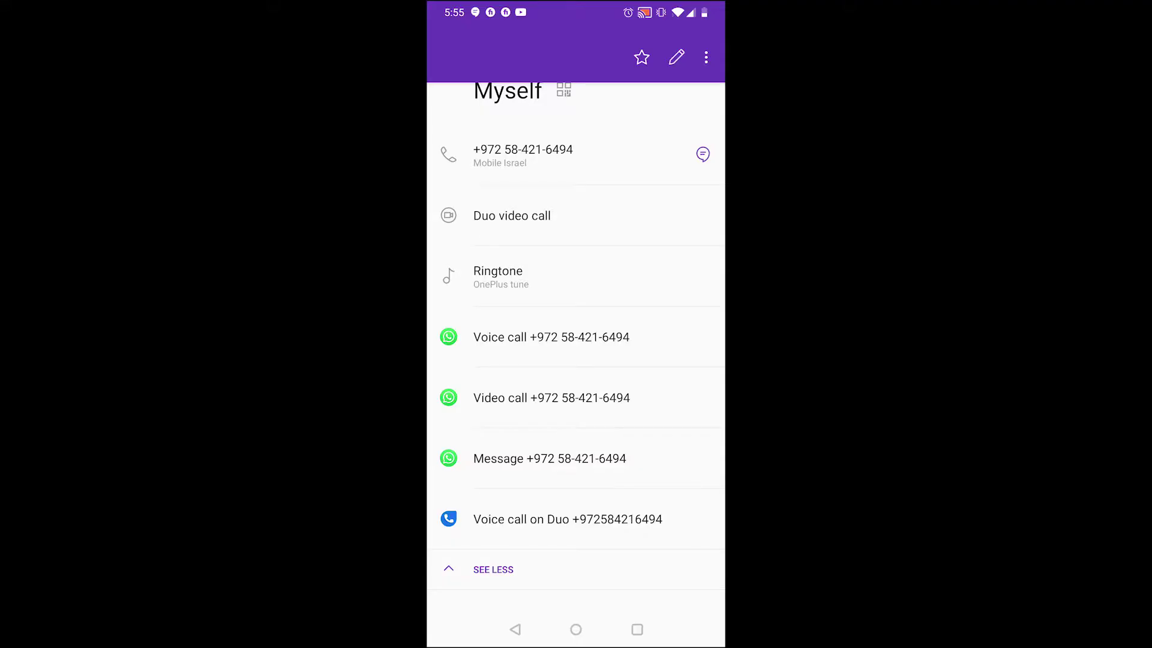
- Message your own number and lock a voice-note recording, backing out of the Email app info
{"action": "left_click", "coordinate": [568, 465]}
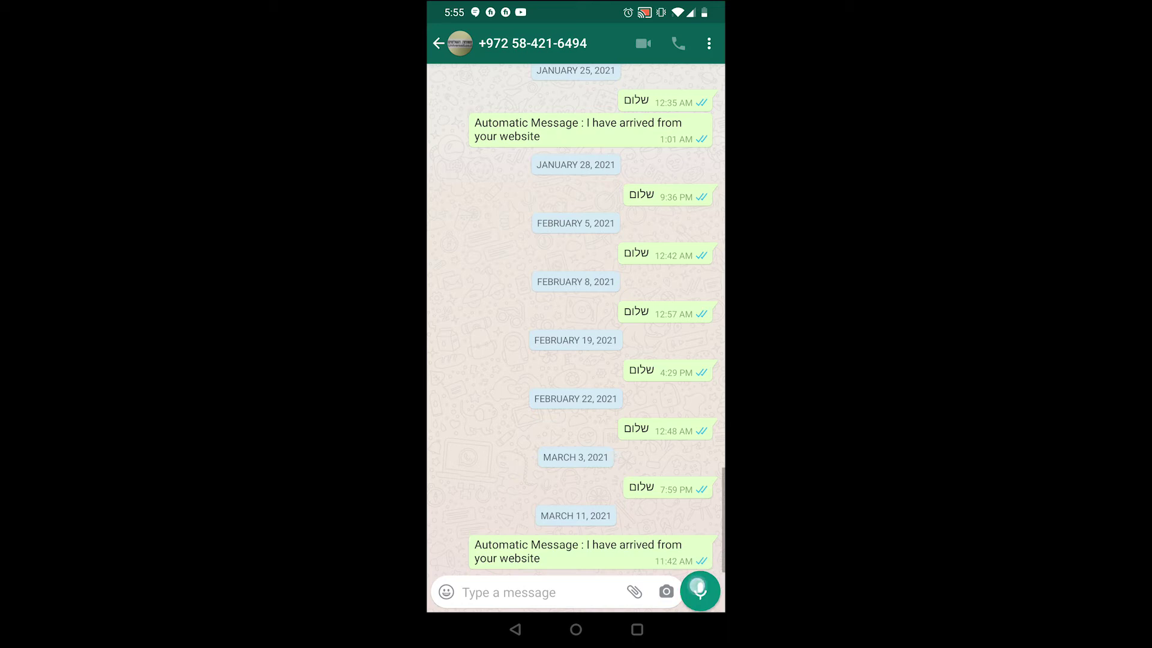
{"action": "left_click_drag", "start_coordinate": [697, 586], "coordinate": [717, 347]}
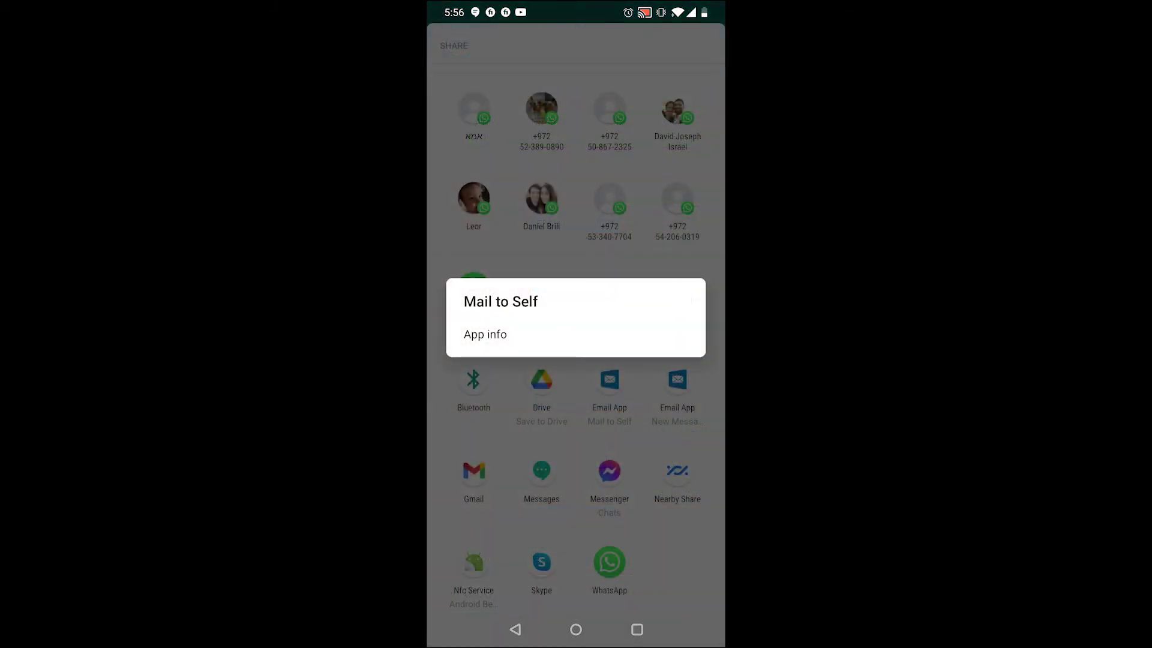
{"action": "left_click", "coordinate": [485, 334]}
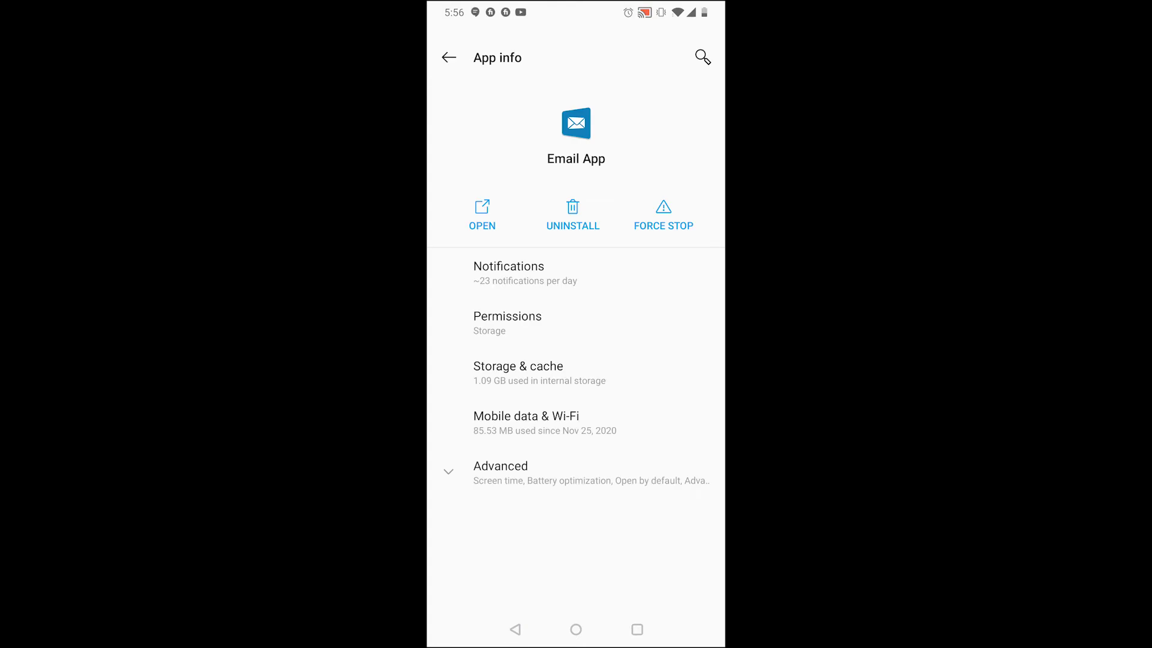
{"action": "left_click", "coordinate": [515, 630]}
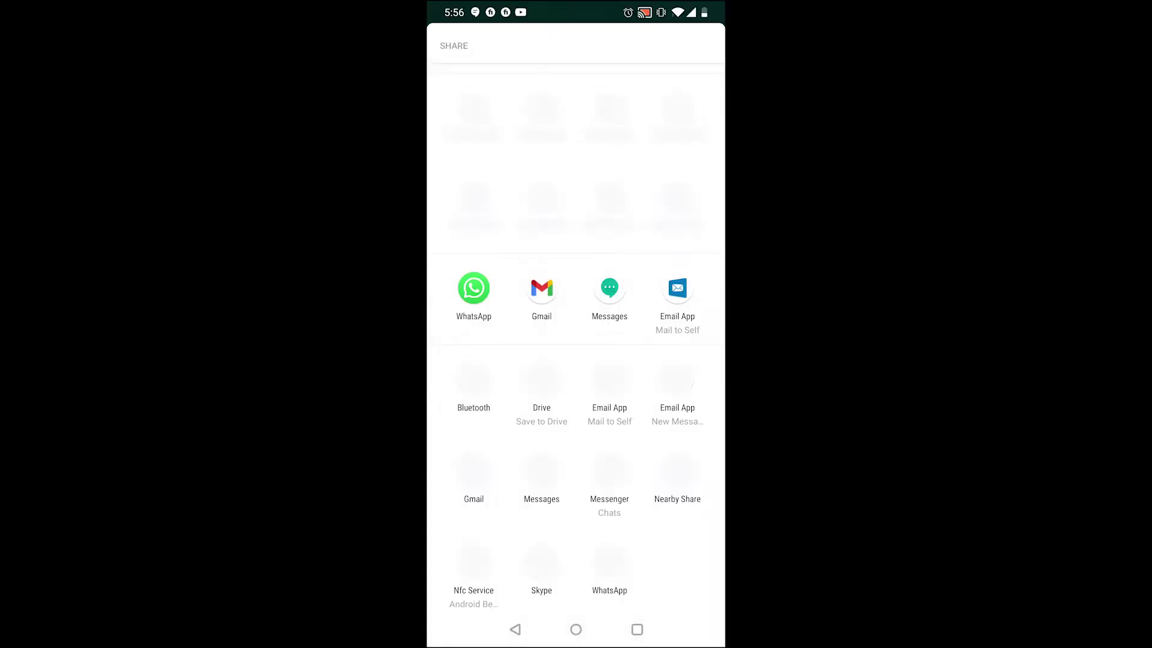
{"action": "left_click", "coordinate": [515, 629]}
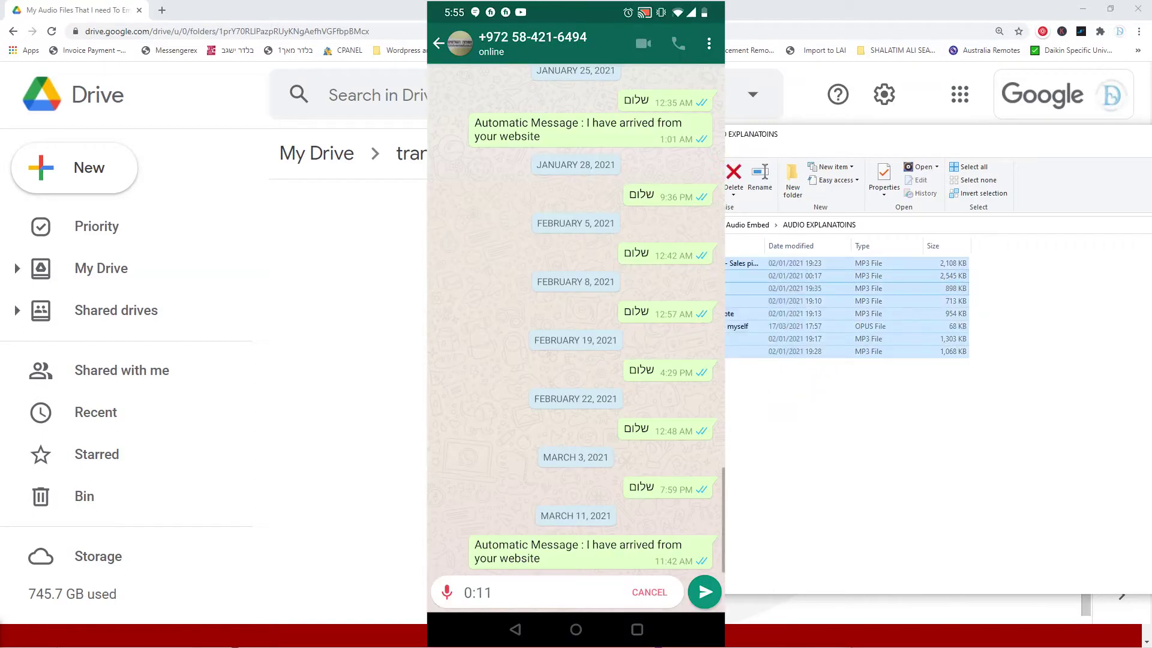
- Upload audio to the Drive folder, share it with anyone with the link, and paste its link into the folder embed form
{"action": "left_click_drag", "start_coordinate": [456, 326], "coordinate": [391, 327]}
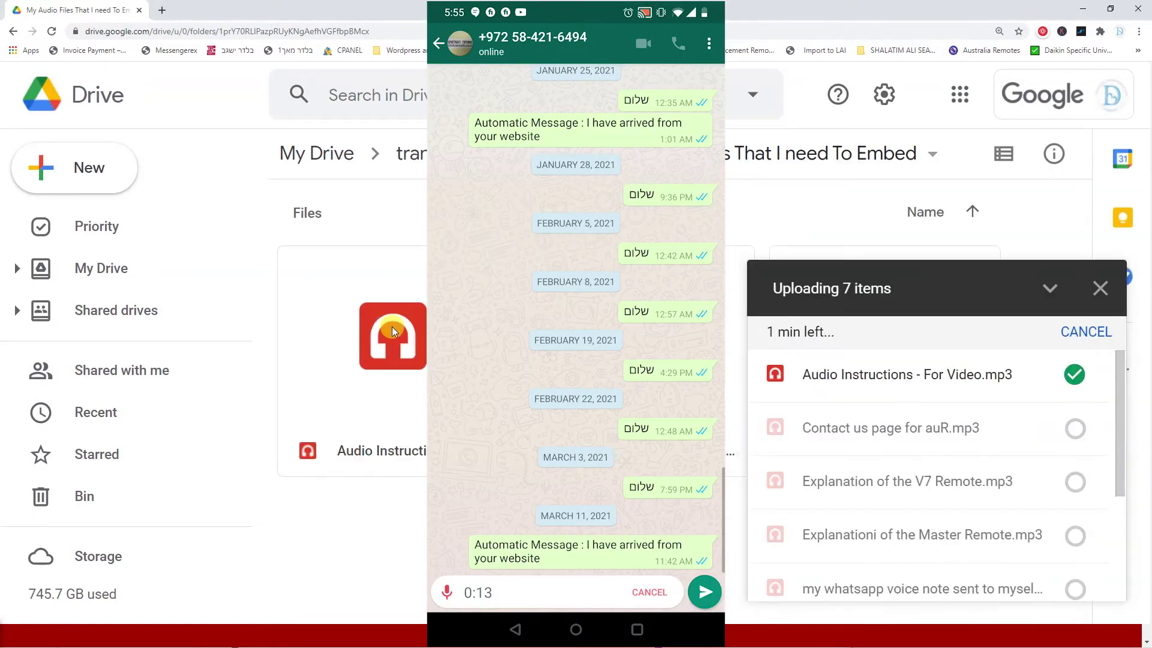
{"action": "left_click", "coordinate": [933, 154]}
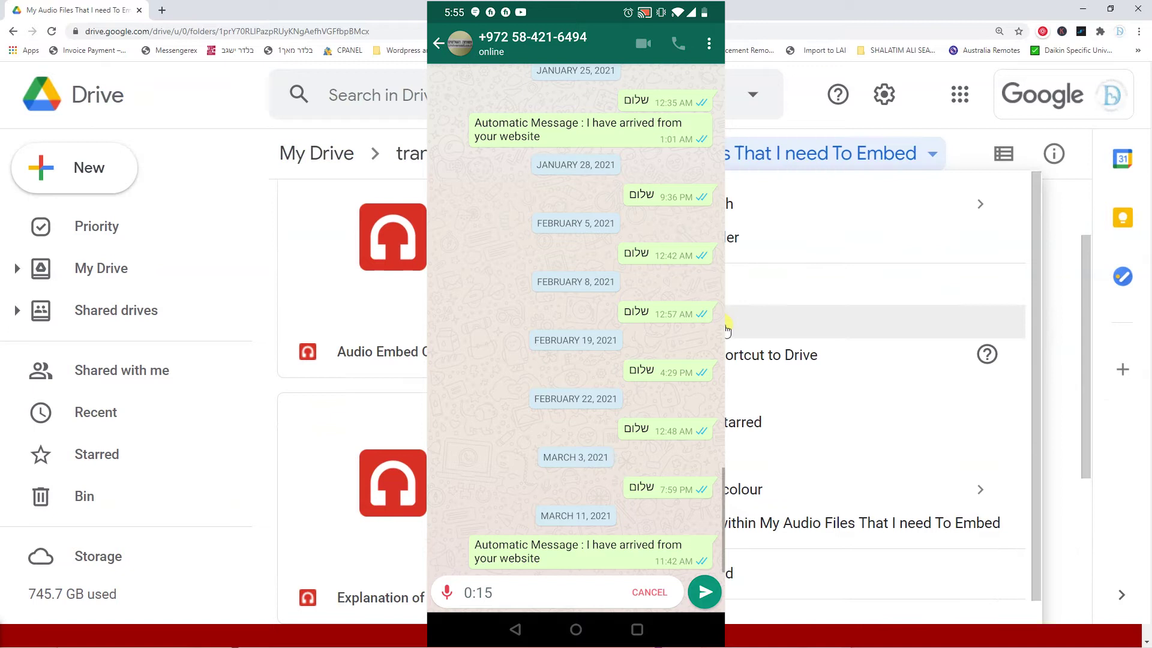
{"action": "left_click", "coordinate": [780, 300]}
{"action": "left_click", "coordinate": [402, 439]}
{"action": "left_click", "coordinate": [348, 378]}
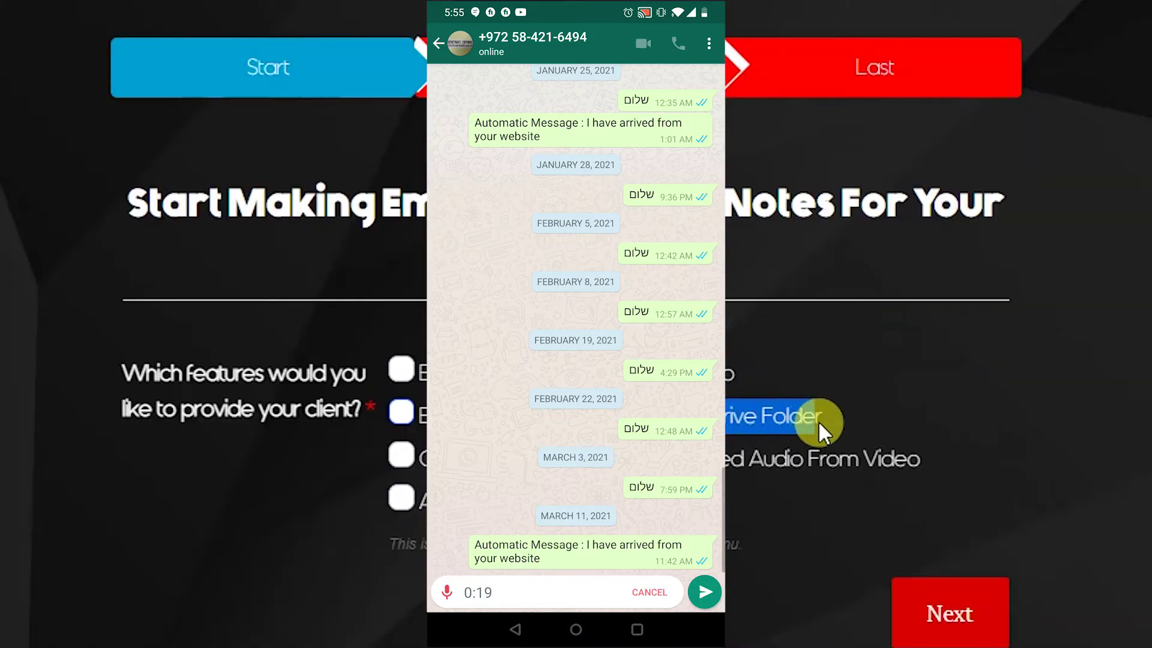
{"action": "left_click", "coordinate": [396, 412]}
{"action": "left_click", "coordinate": [910, 607]}
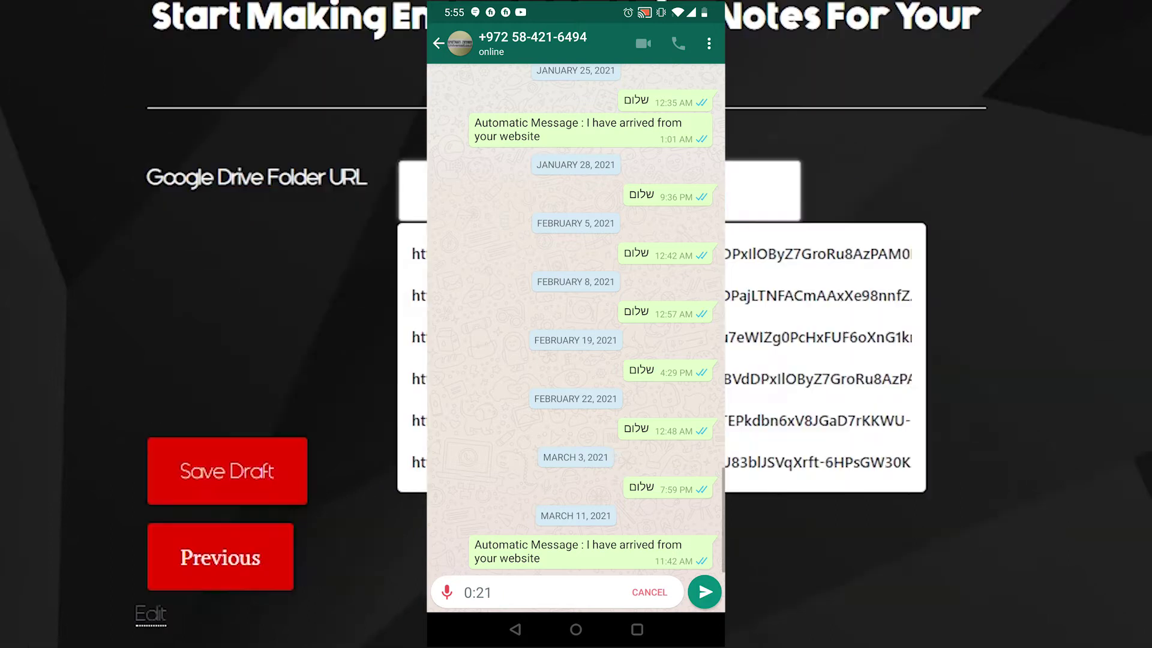
{"action": "key", "text": "ctrl+v"}
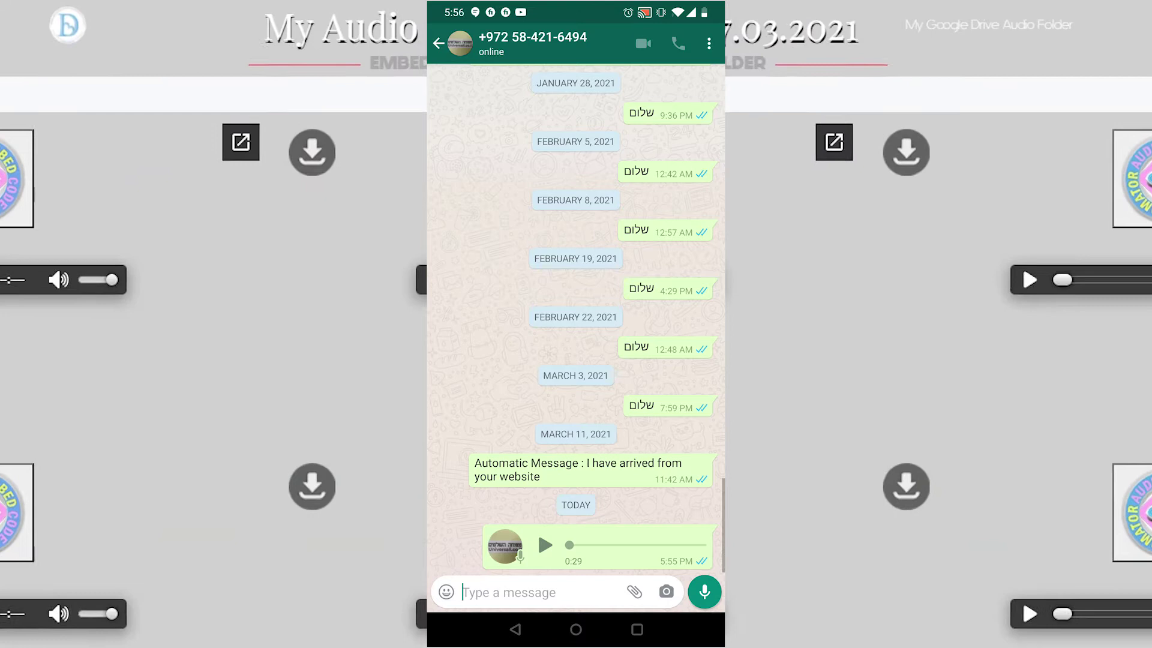
- Share the 0:29 voice note to another app and paste the iframe into the Contact Us content
{"action": "left_click", "coordinate": [538, 528]}
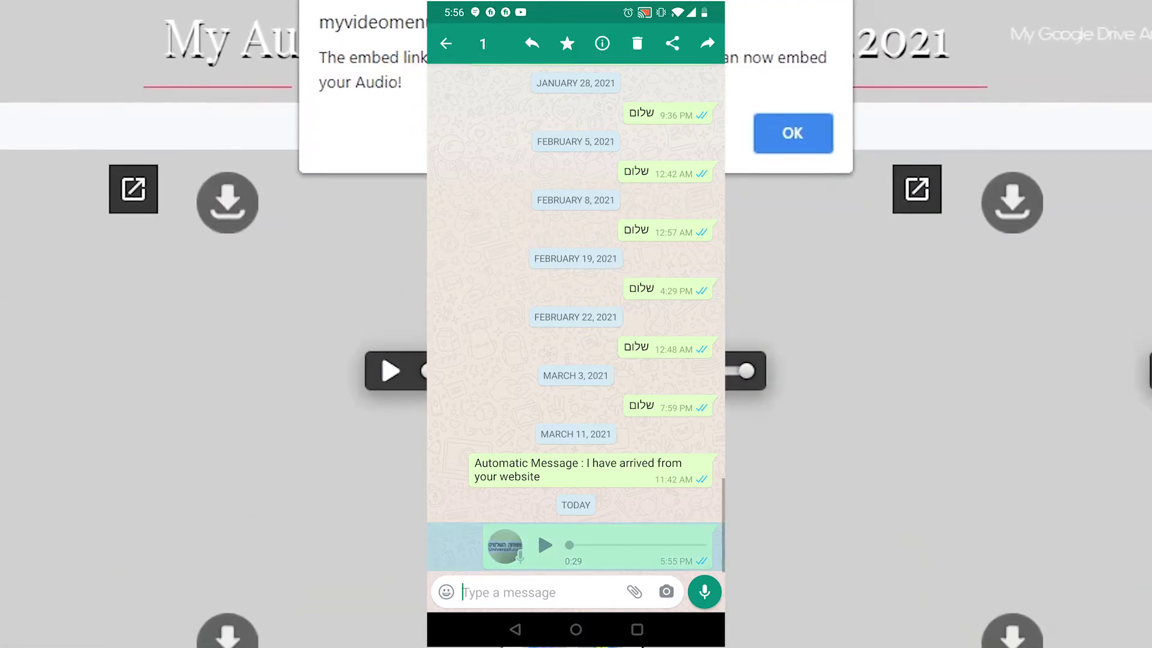
{"action": "left_click", "coordinate": [672, 43]}
{"action": "left_click", "coordinate": [780, 144]}
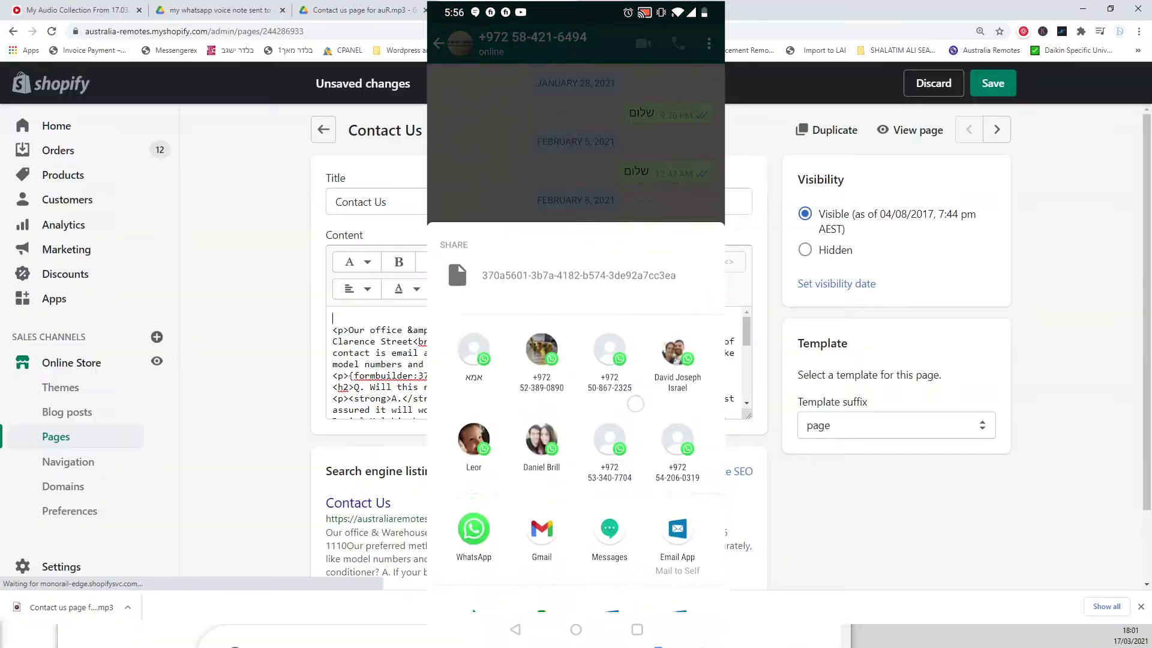
{"action": "left_click_drag", "start_coordinate": [636, 404], "coordinate": [644, 180]}
{"action": "key", "text": "ctrl+v"}
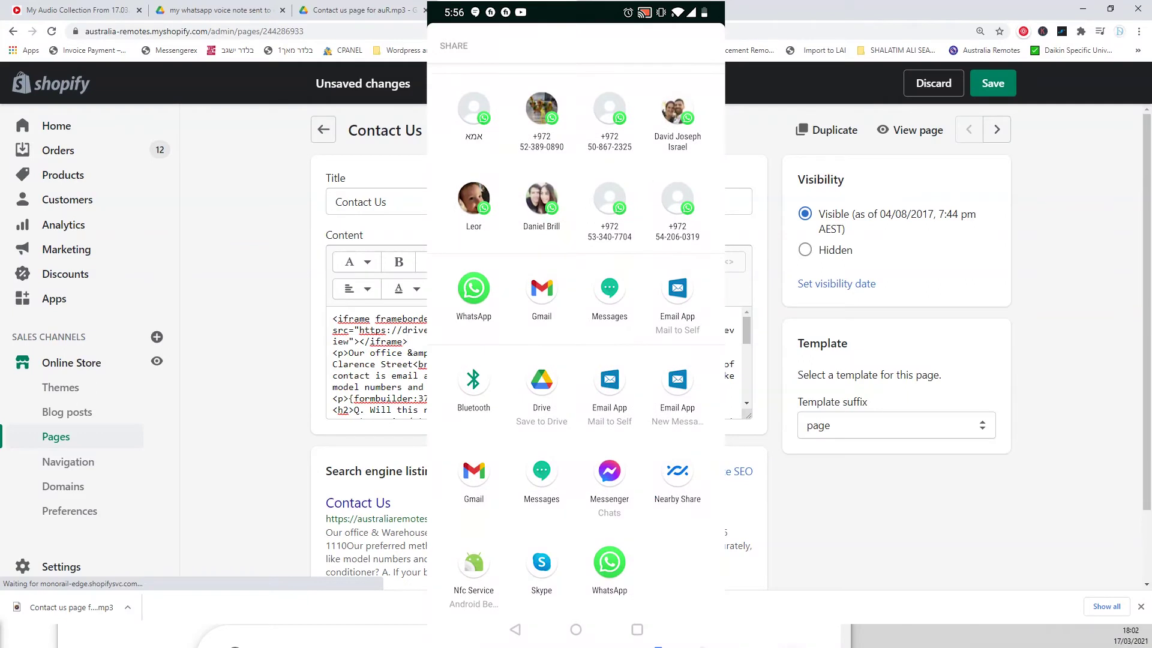
{"action": "left_click", "coordinate": [729, 261]}
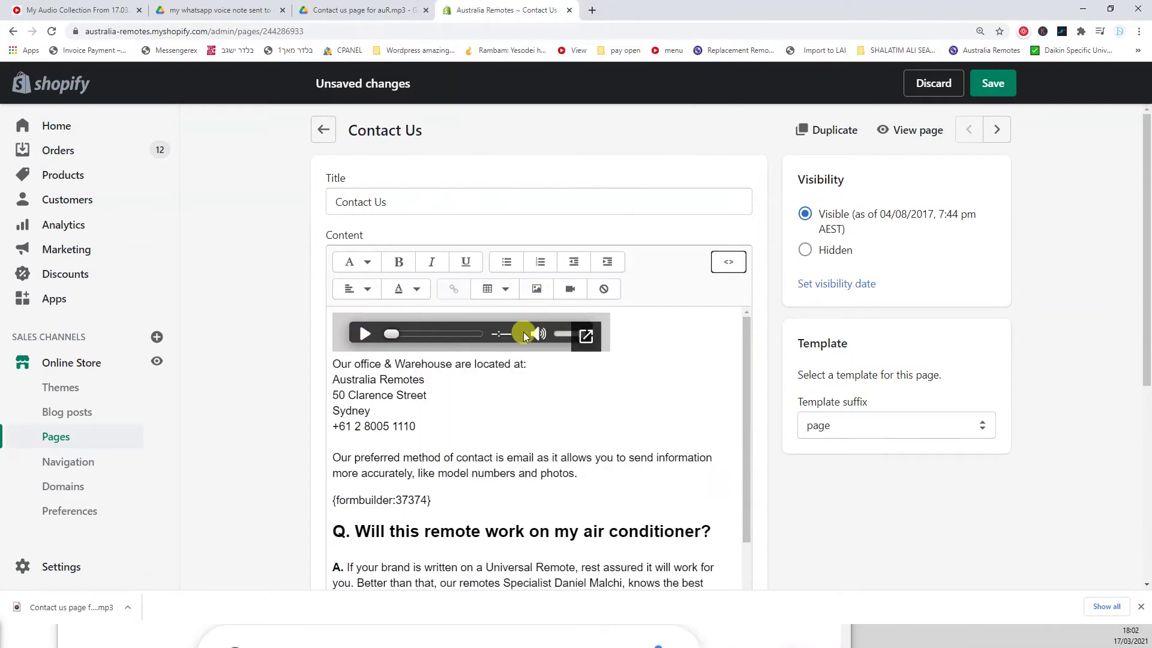
- Save the Contact Us page and play its embedded voice note on the live storefront
{"action": "left_click", "coordinate": [994, 83]}
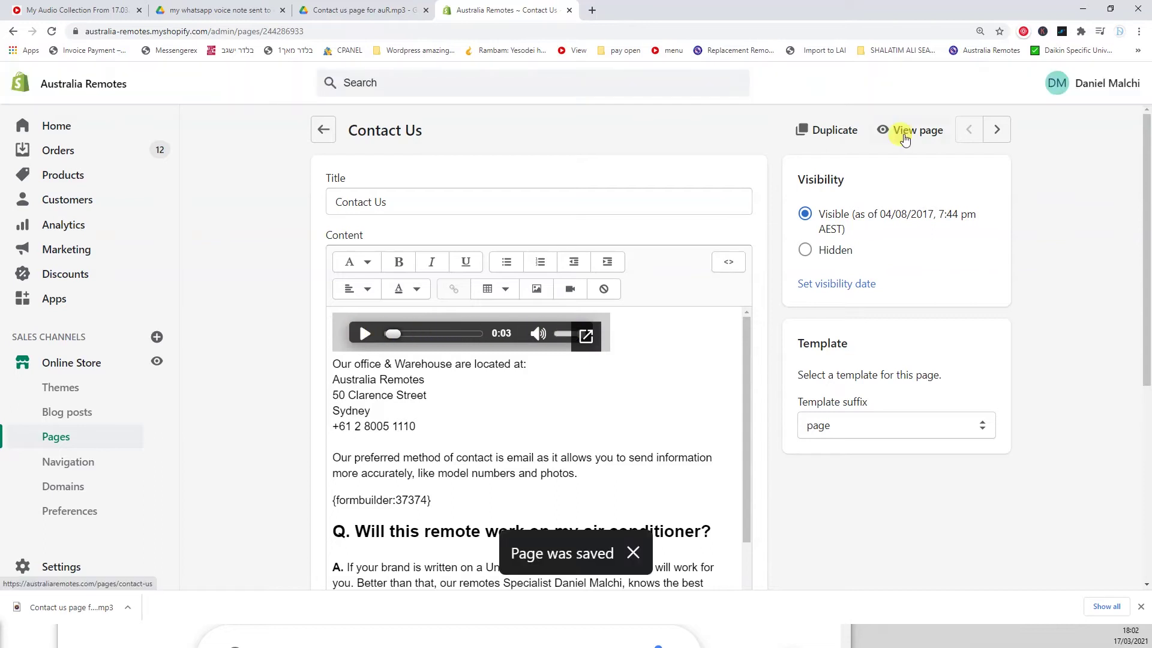
{"action": "left_click", "coordinate": [912, 129]}
{"action": "key", "text": "F11"}
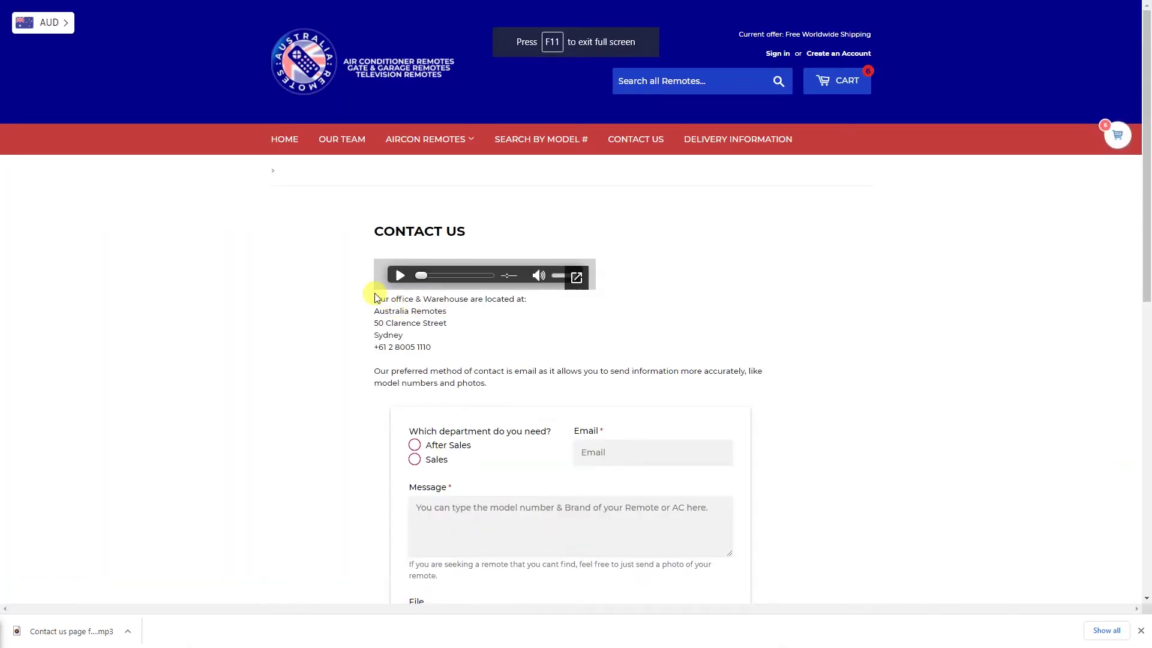
{"action": "left_click", "coordinate": [400, 276]}
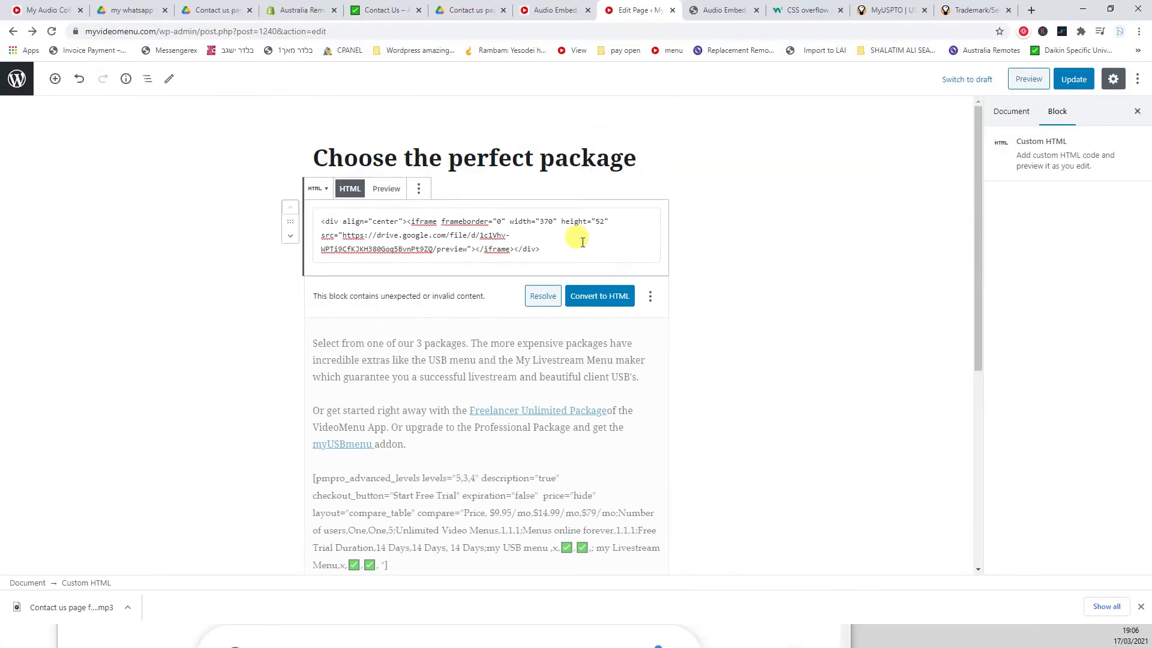
- Publish the WordPress page changes and paste the Drive embed over the product placeholder
{"action": "left_click", "coordinate": [1074, 80]}
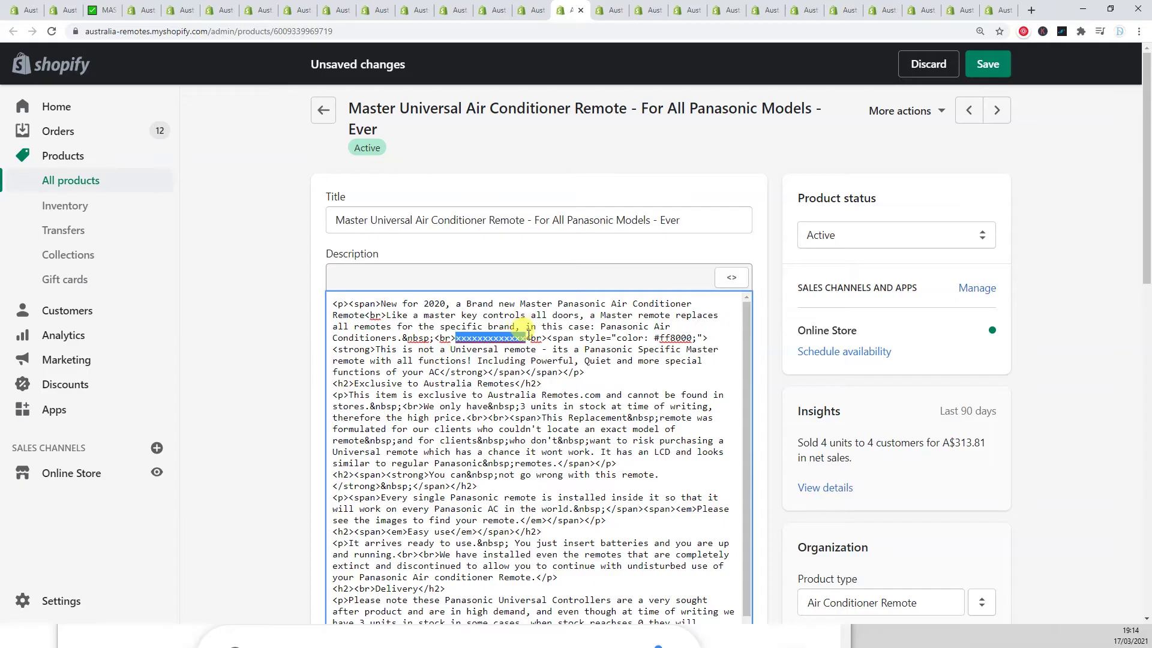
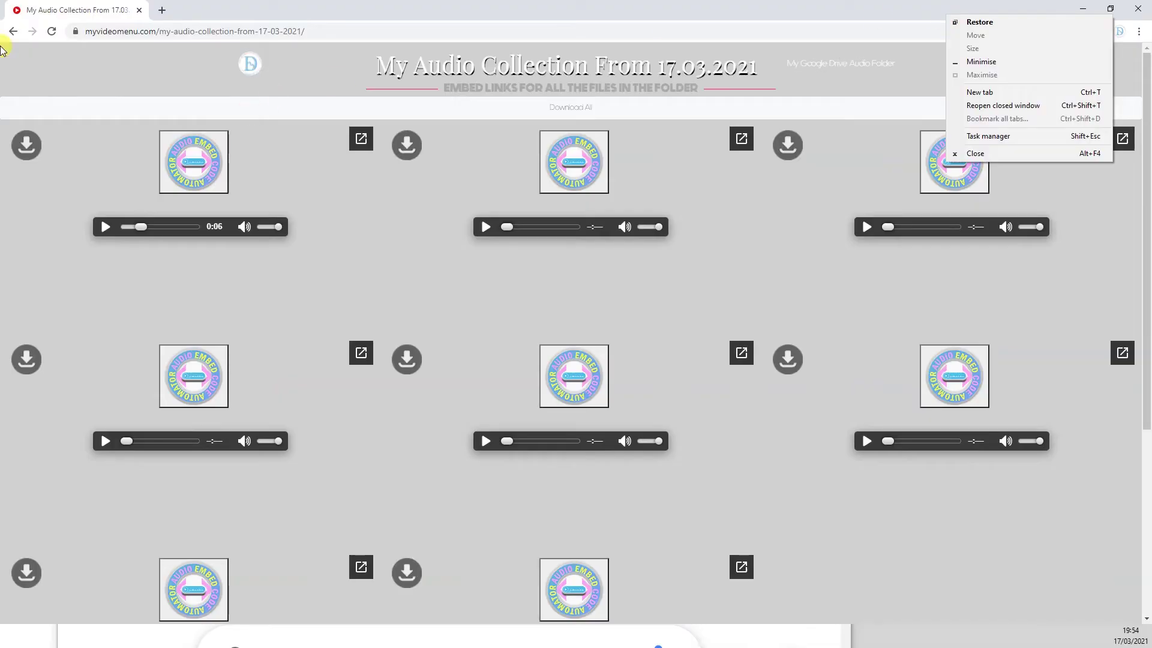
{"action": "left_click", "coordinate": [13, 31]}
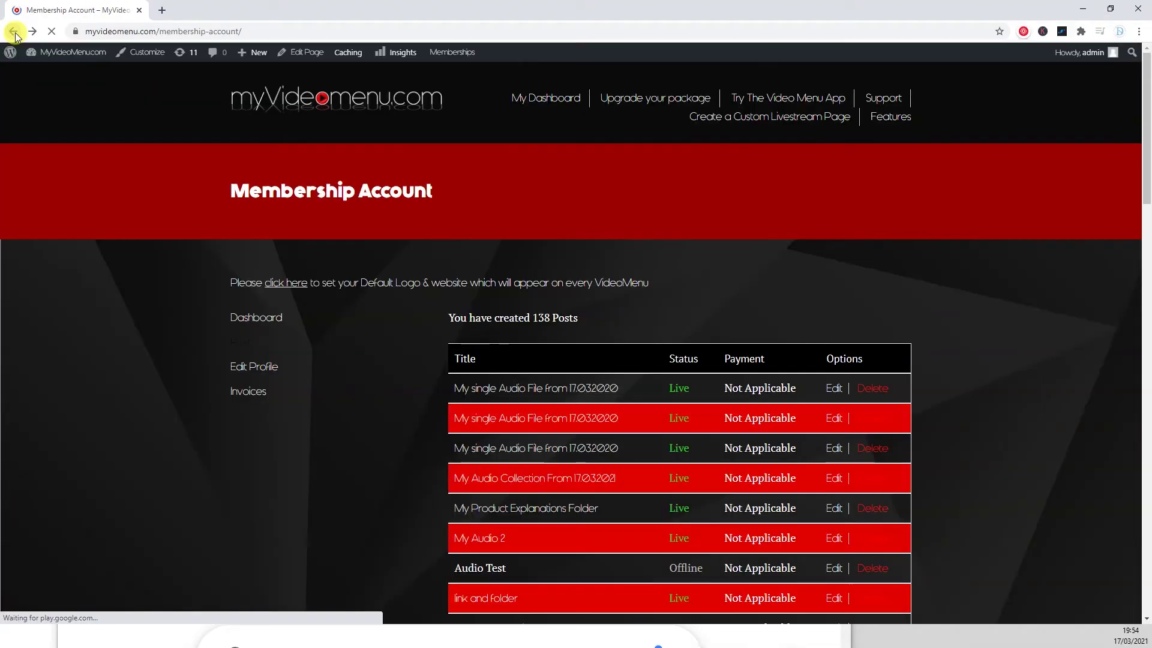
- Choose single-file embedding and paste the Drive audio link into the form
{"action": "key", "text": "F11"}
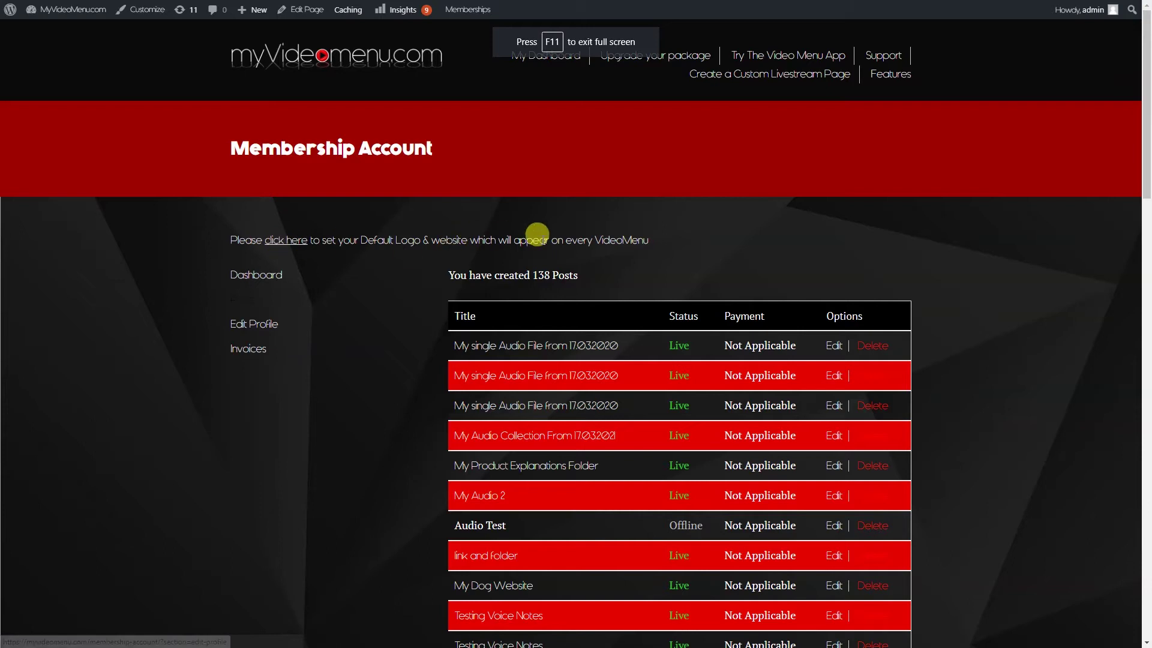
{"action": "scroll", "coordinate": [570, 234], "scroll_direction": "down", "scroll_amount": 2}
{"action": "scroll", "coordinate": [527, 311], "scroll_direction": "up", "scroll_amount": 2}
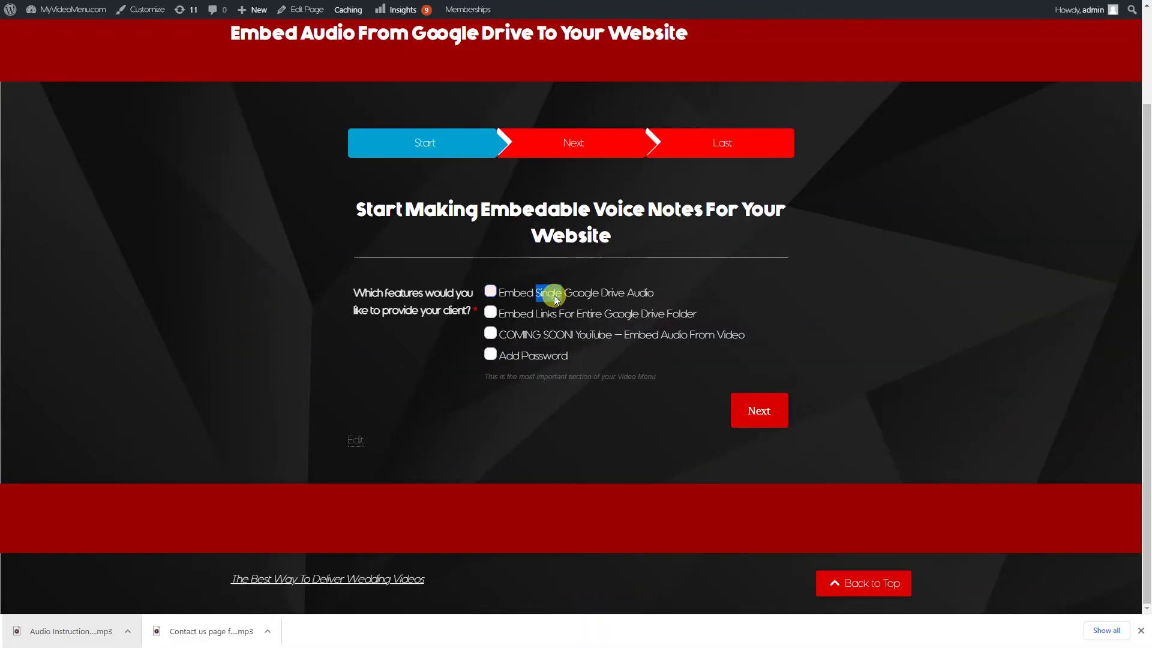
{"action": "triple_click", "coordinate": [553, 298]}
{"action": "left_click", "coordinate": [586, 326]}
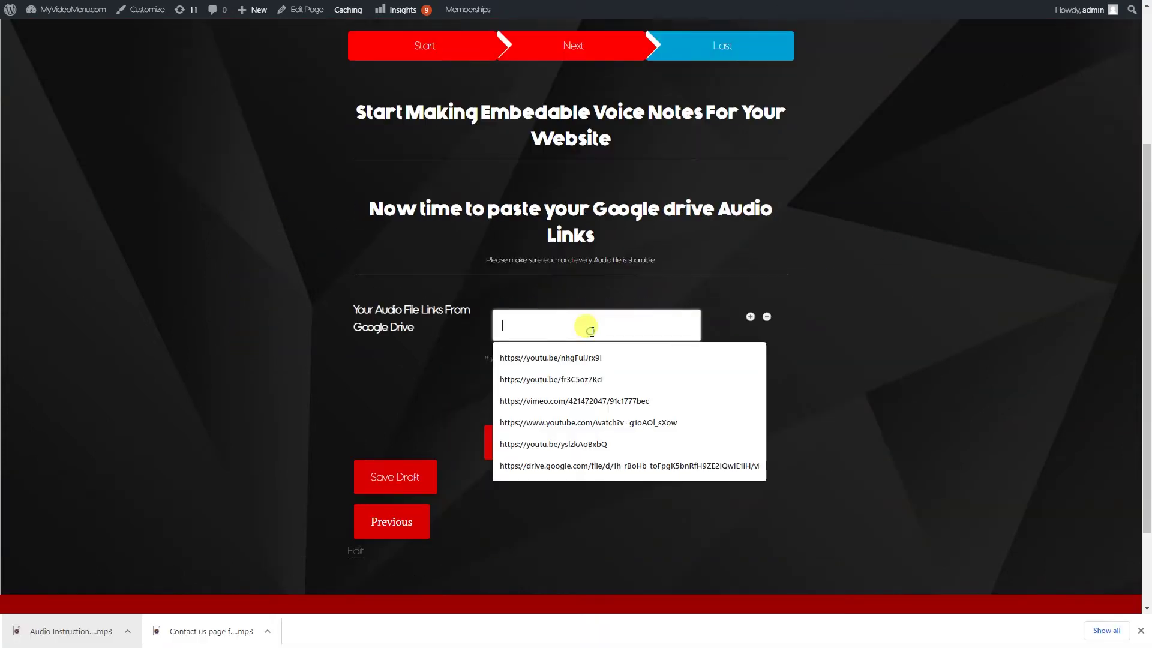
{"action": "key", "text": "ctrl+v"}
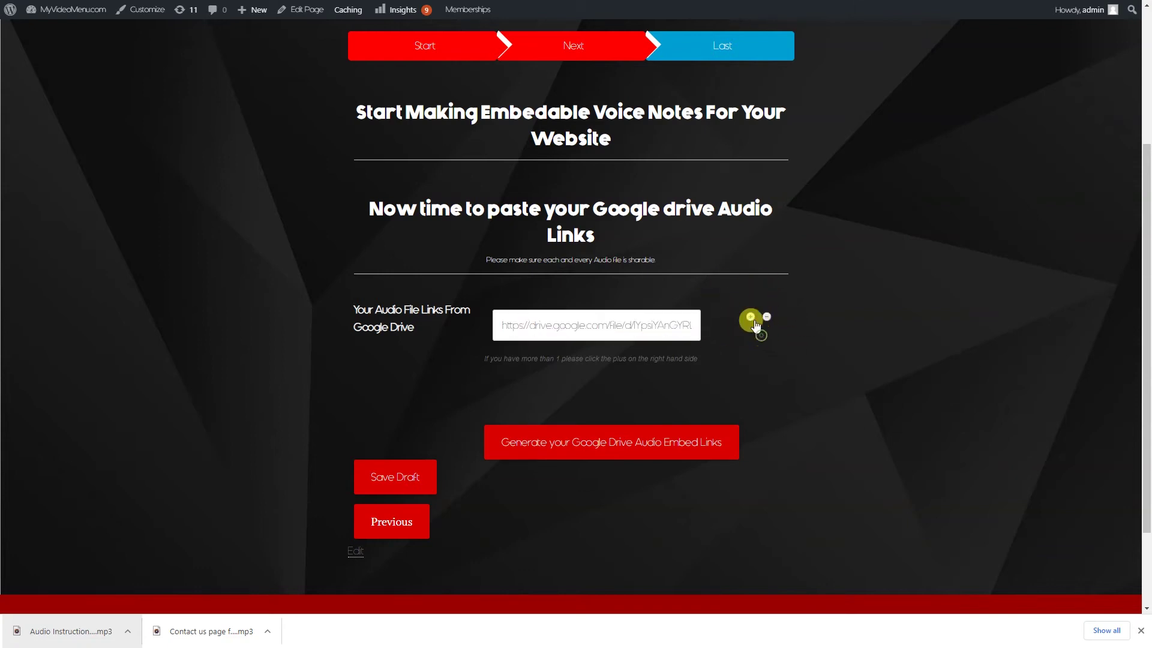
- Add and remove three extra link rows, then generate the embed link
{"action": "left_click", "coordinate": [750, 316]}
{"action": "left_click", "coordinate": [751, 365]}
{"action": "left_click", "coordinate": [750, 414]}
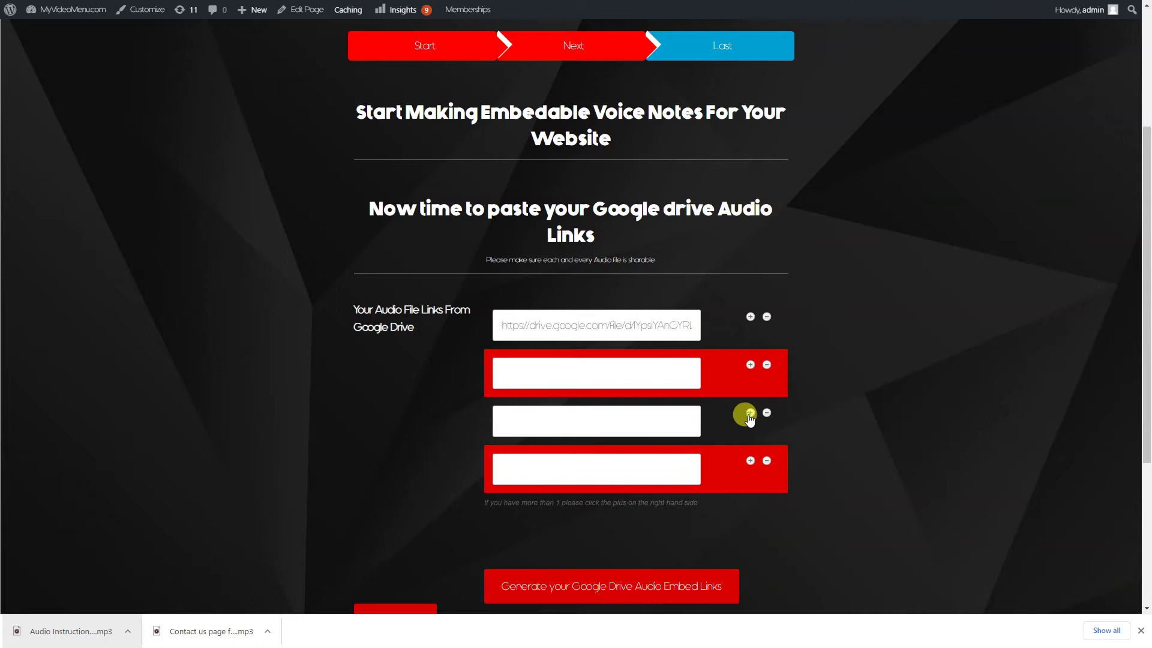
{"action": "left_click", "coordinate": [766, 461]}
{"action": "left_click", "coordinate": [766, 413]}
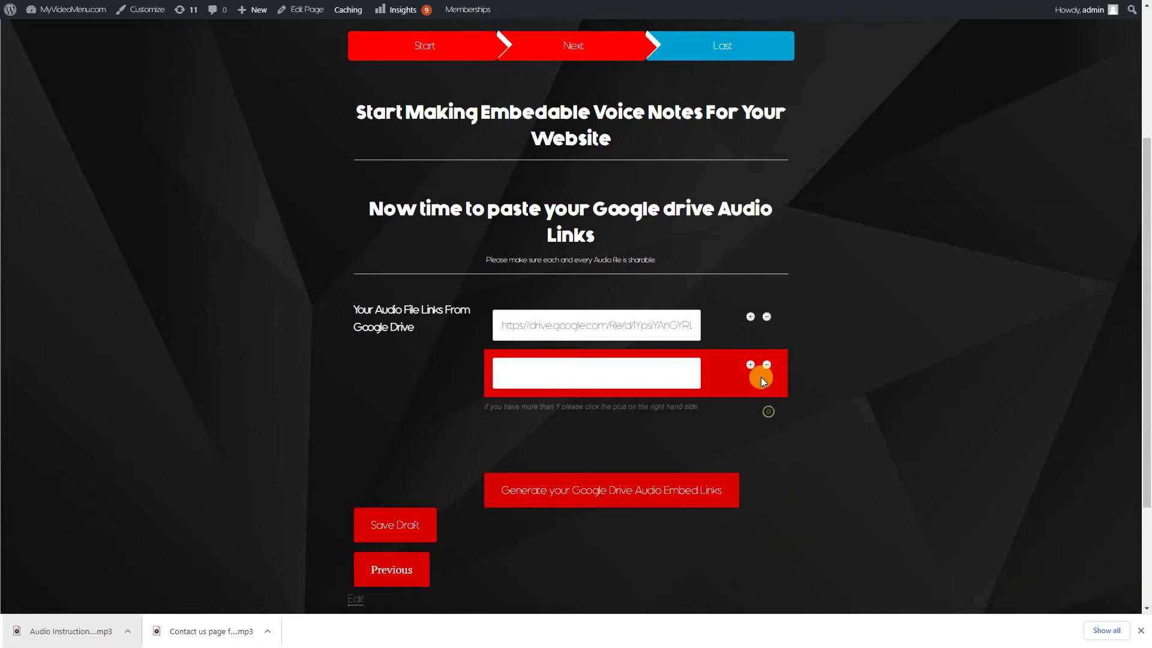
{"action": "left_click", "coordinate": [766, 365]}
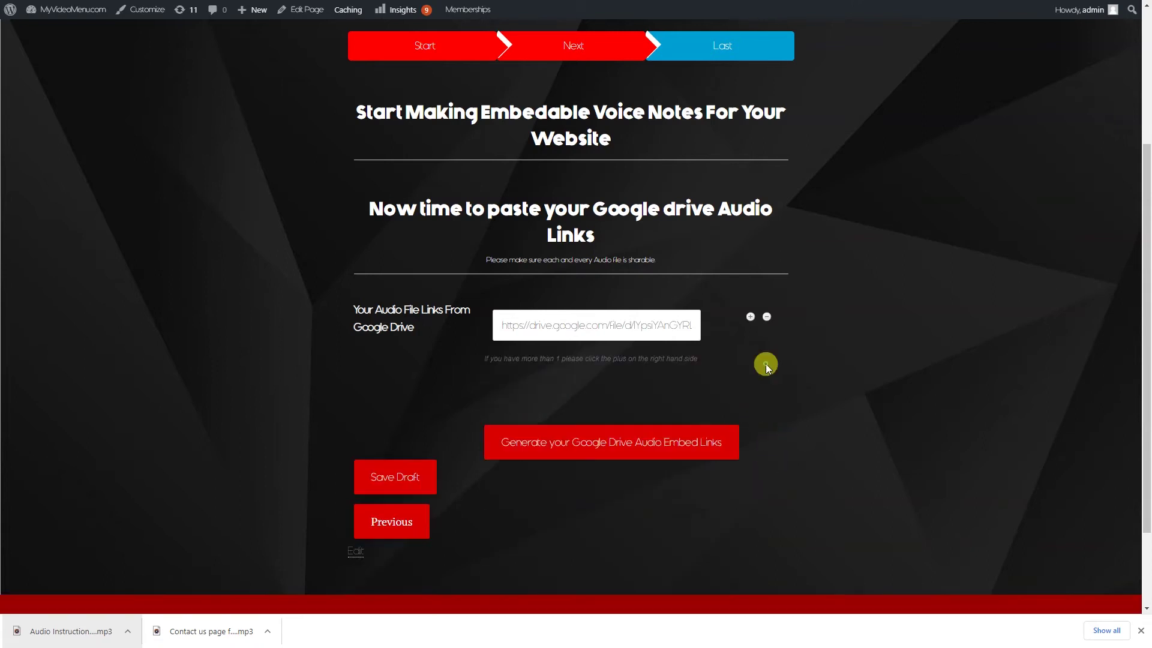
{"action": "left_click", "coordinate": [617, 444]}
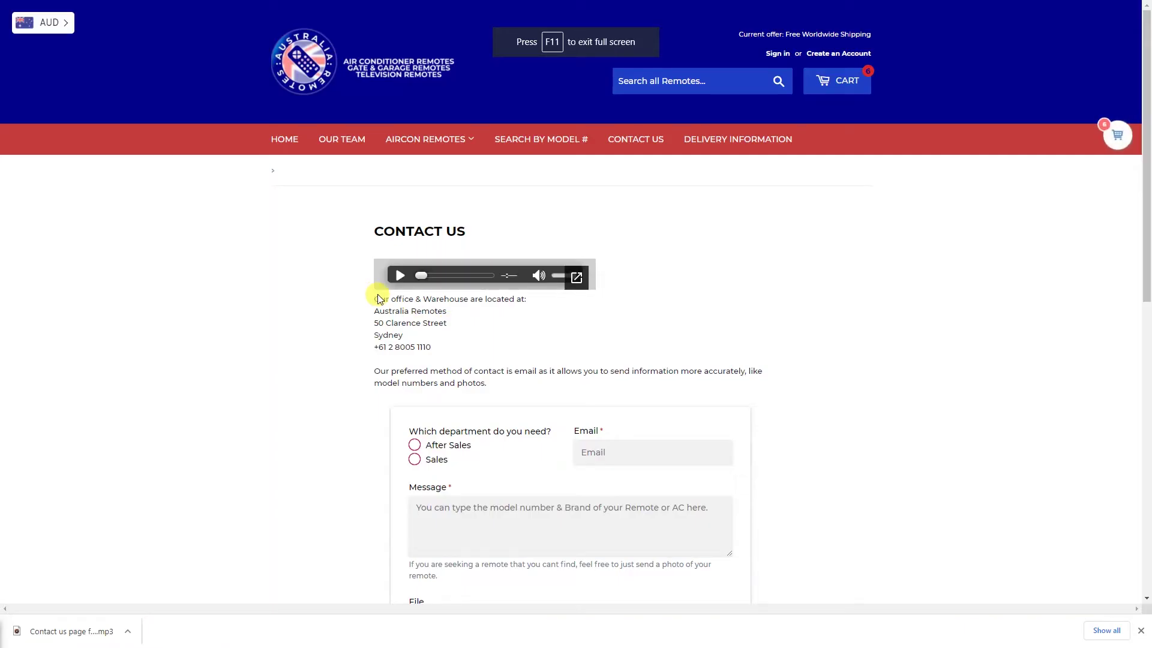
- Play the Contact Us voice note, muting and unmuting it
{"action": "left_click", "coordinate": [398, 276]}
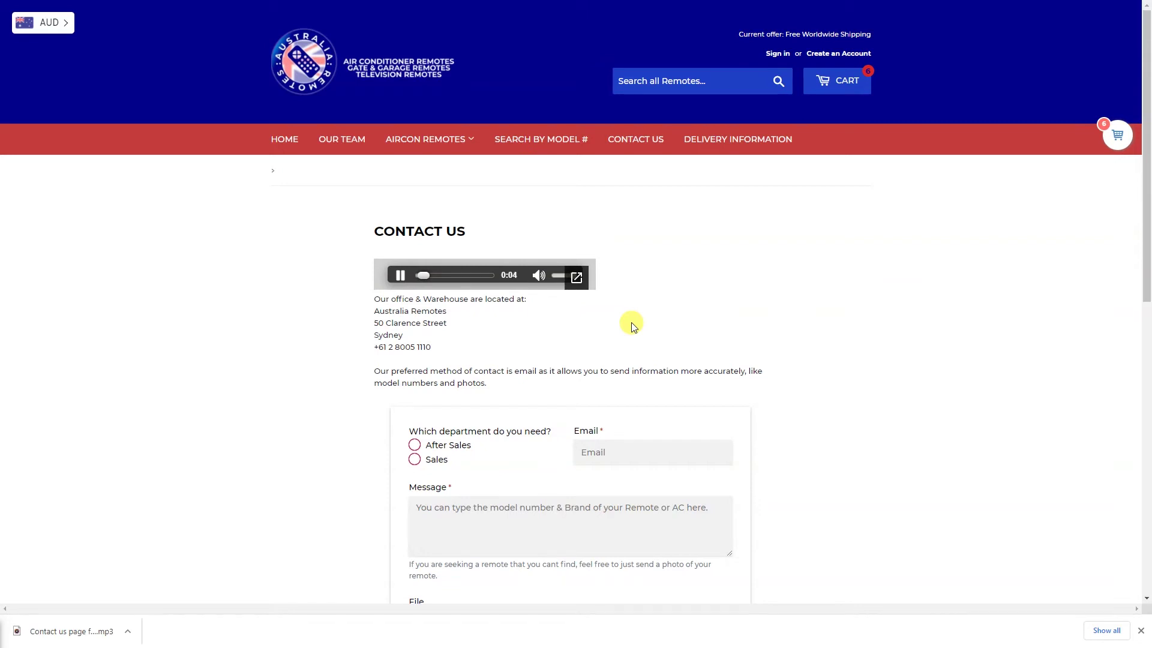
{"action": "left_click", "coordinate": [538, 275]}
{"action": "left_click", "coordinate": [537, 275]}
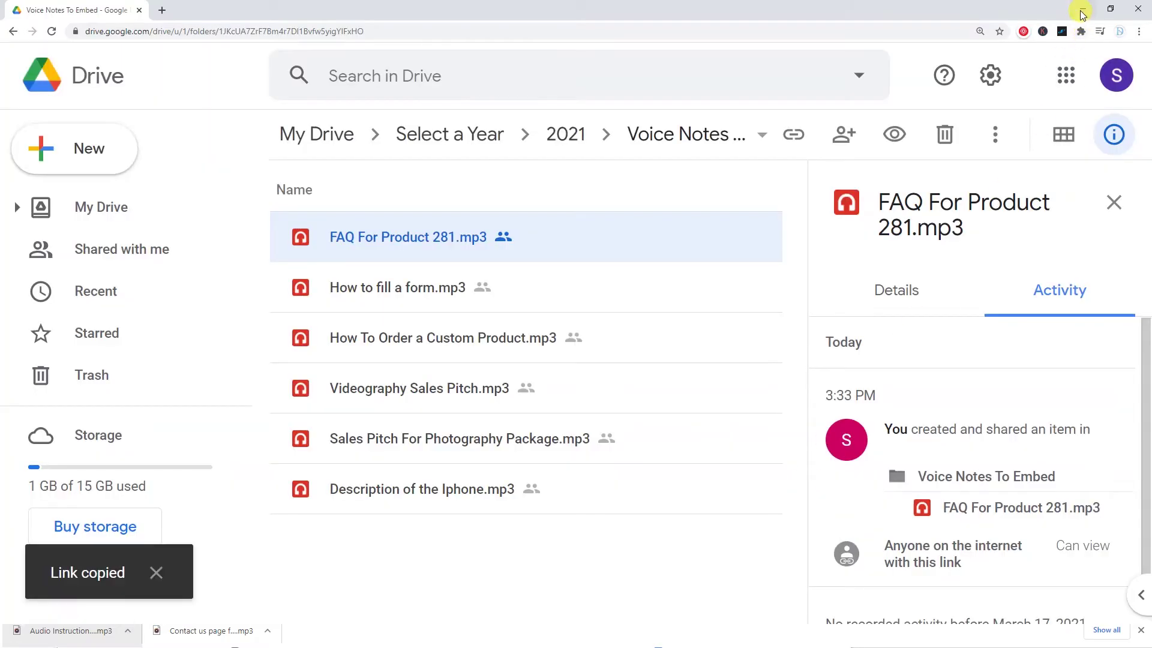
- Minimise the Drive window, scroll up, and toggle full screen off and back on
{"action": "left_click", "coordinate": [1081, 11]}
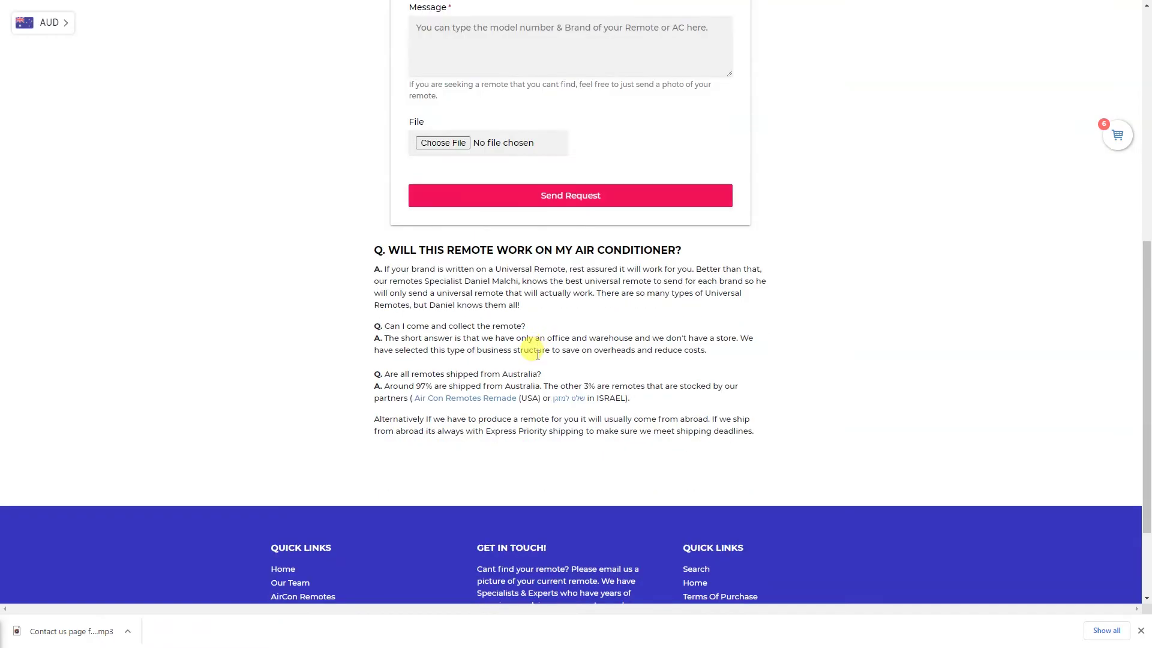
{"action": "scroll", "coordinate": [538, 361], "scroll_direction": "up", "scroll_amount": 7}
{"action": "scroll", "coordinate": [675, 322], "scroll_direction": "up", "scroll_amount": 2}
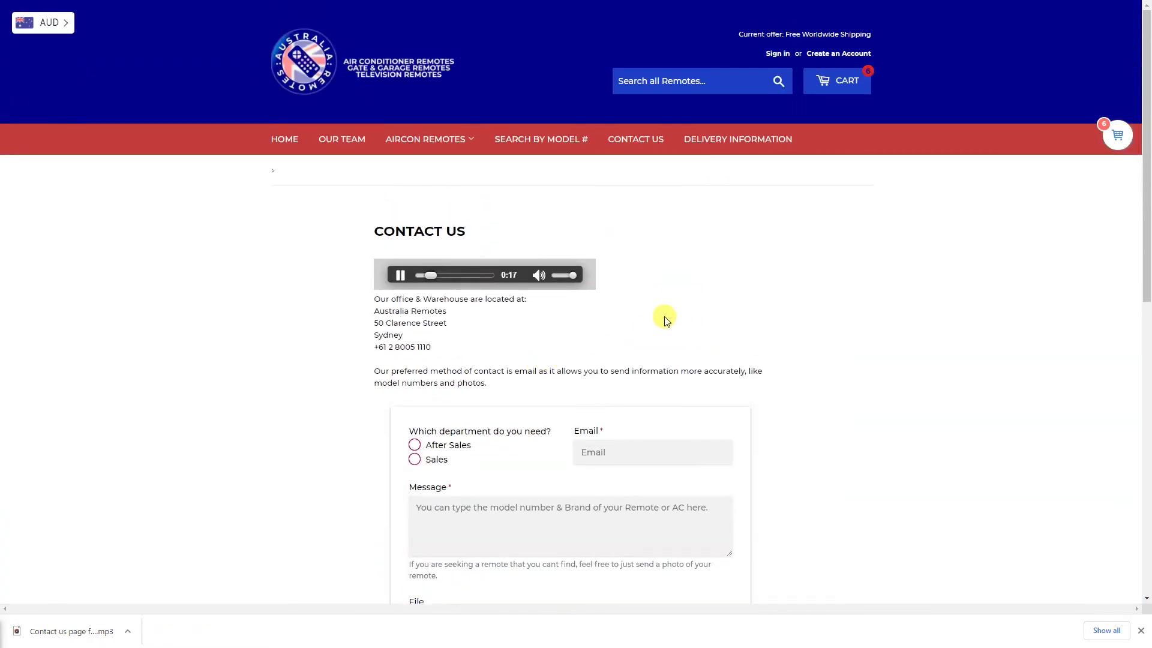
{"action": "key", "text": "F11"}
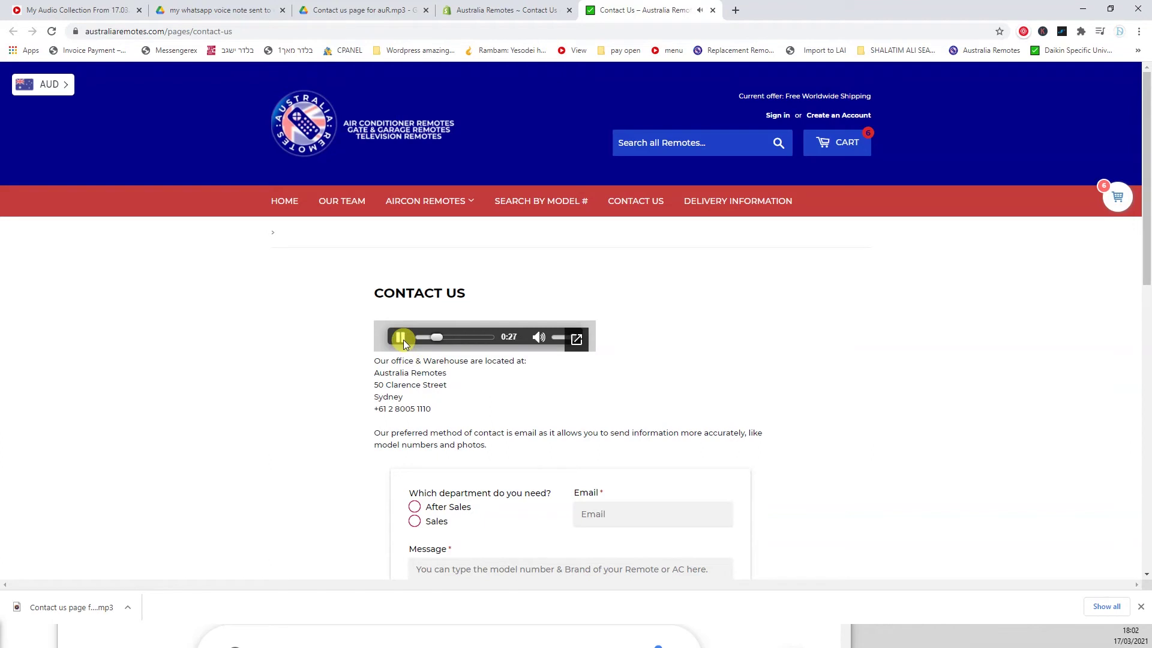
{"action": "key", "text": "F11"}
{"action": "scroll", "coordinate": [538, 348], "scroll_direction": "down", "scroll_amount": 7}
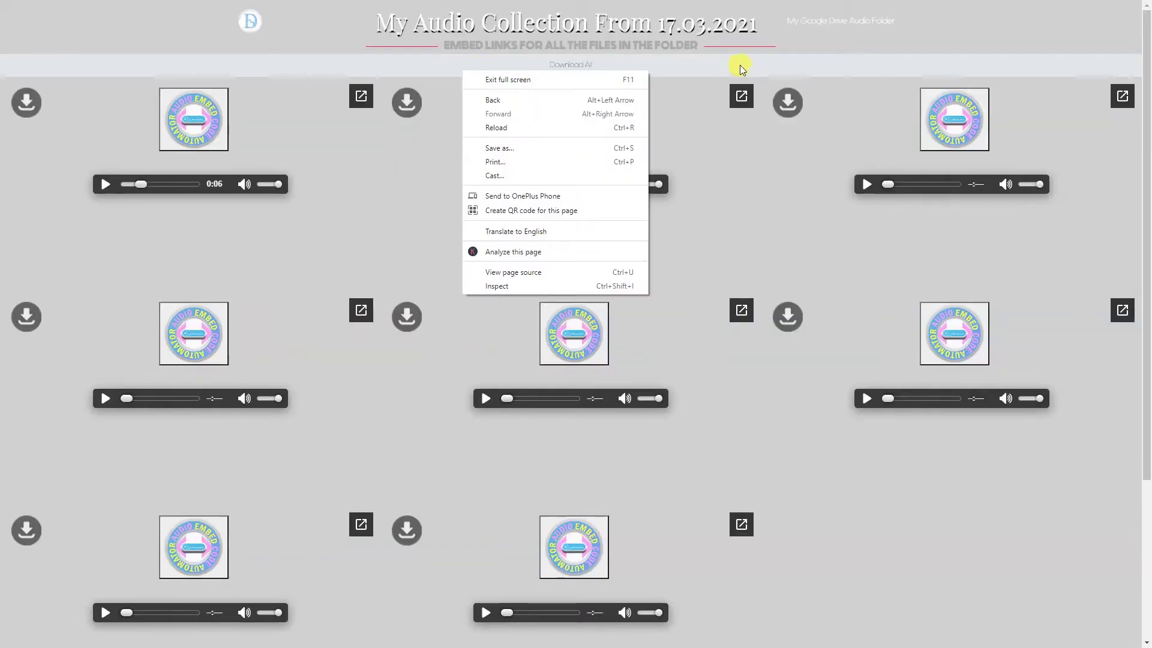
- Return to the Membership Account page and scroll through its list of 138 created posts
{"action": "left_click", "coordinate": [791, 34]}
{"action": "key", "text": "F11"}
{"action": "right_click", "coordinate": [945, 17]}
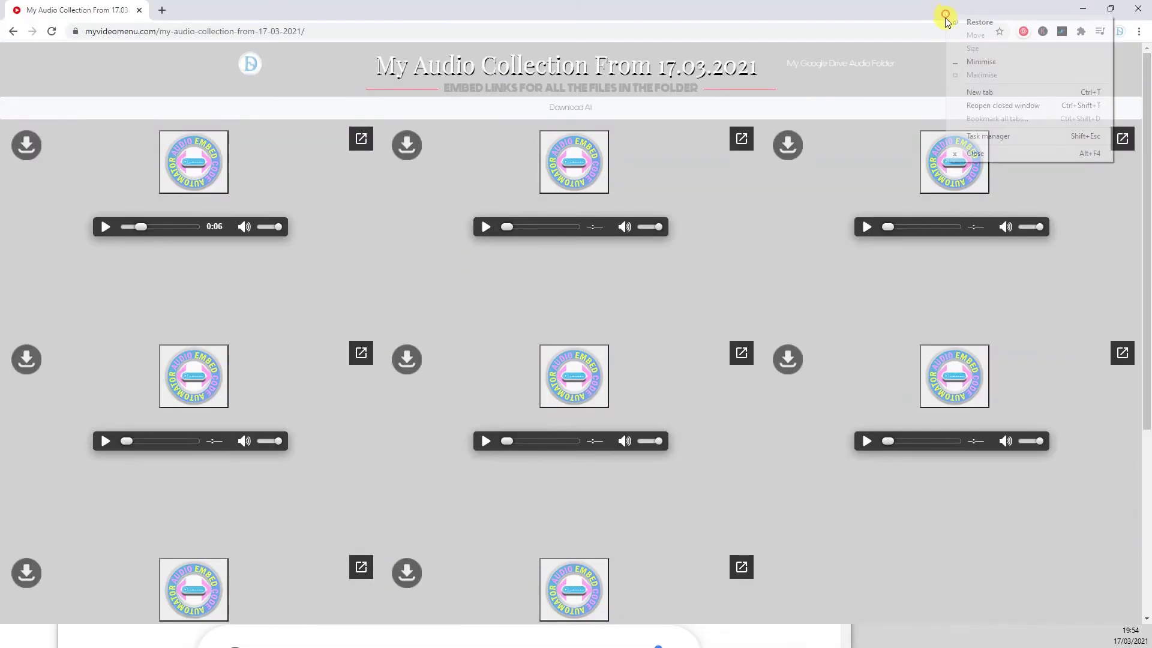
{"action": "left_click", "coordinate": [13, 32]}
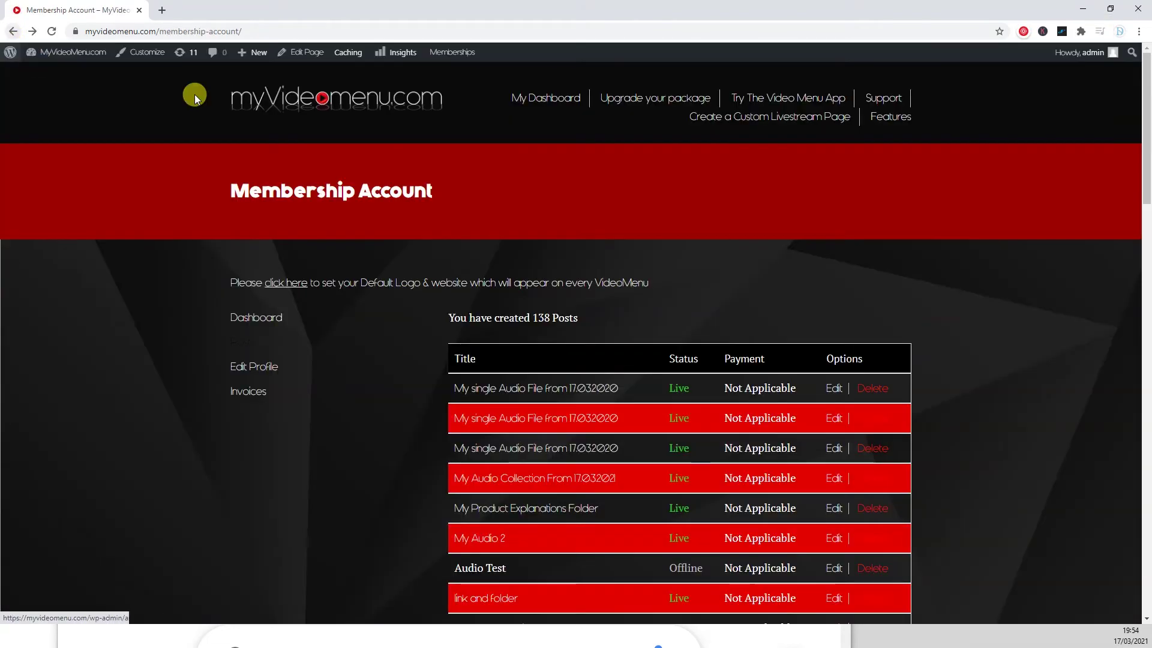
{"action": "key", "text": "F11"}
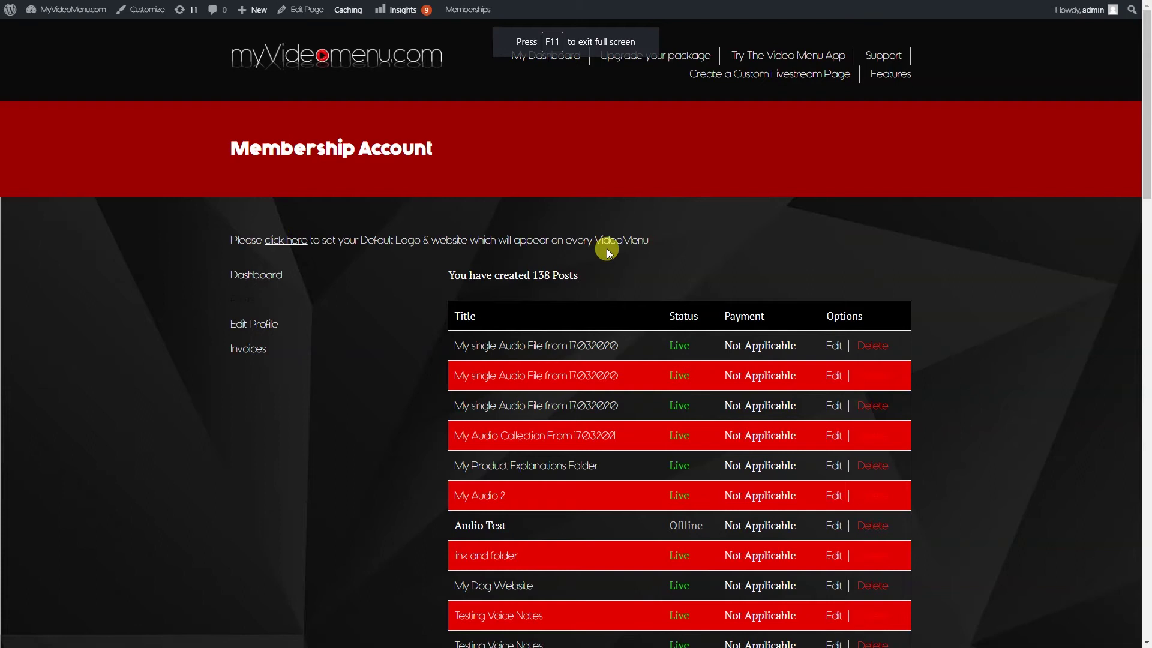
{"action": "scroll", "coordinate": [584, 232], "scroll_direction": "down", "scroll_amount": 2}
{"action": "scroll", "coordinate": [546, 251], "scroll_direction": "up", "scroll_amount": 2}
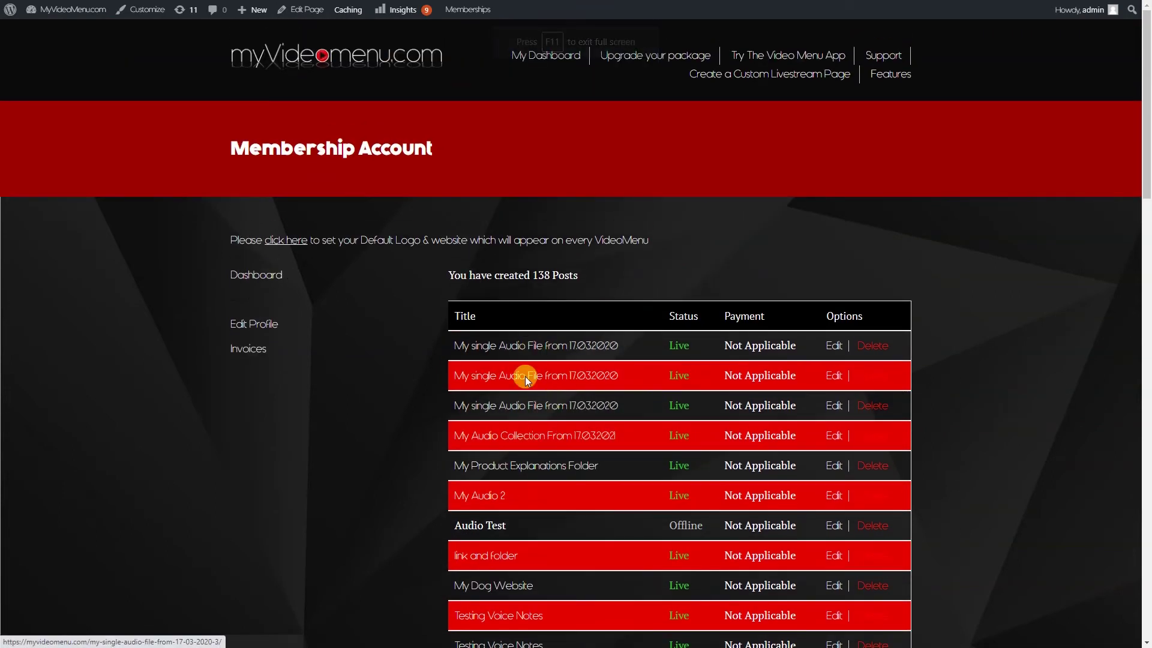
- Open the Audio Embed Code Automator V2 post, play its header audio, and scroll through the page
{"action": "left_click", "coordinate": [508, 444]}
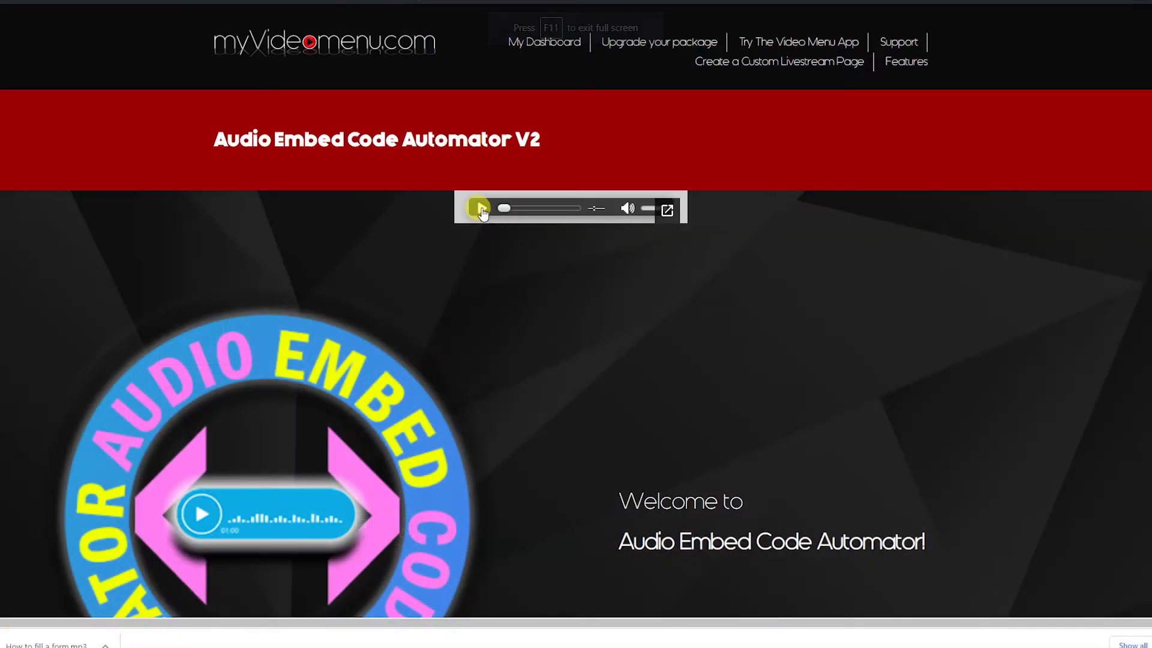
{"action": "left_click", "coordinate": [480, 208]}
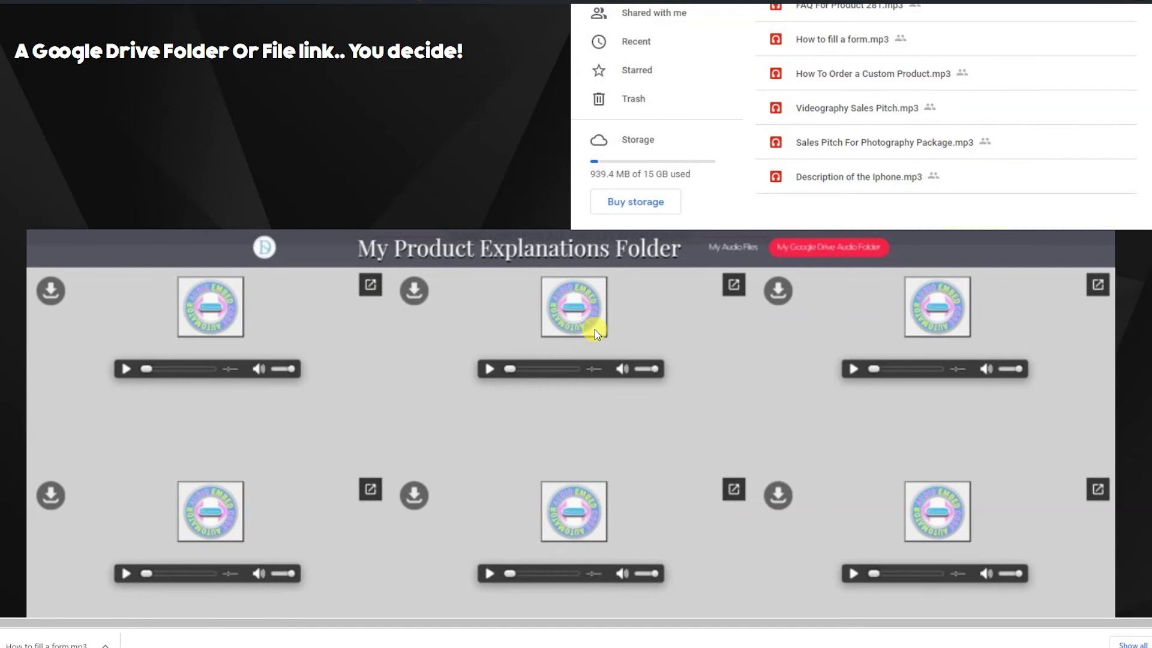
{"action": "scroll", "coordinate": [596, 333], "scroll_direction": "down", "scroll_amount": 4}
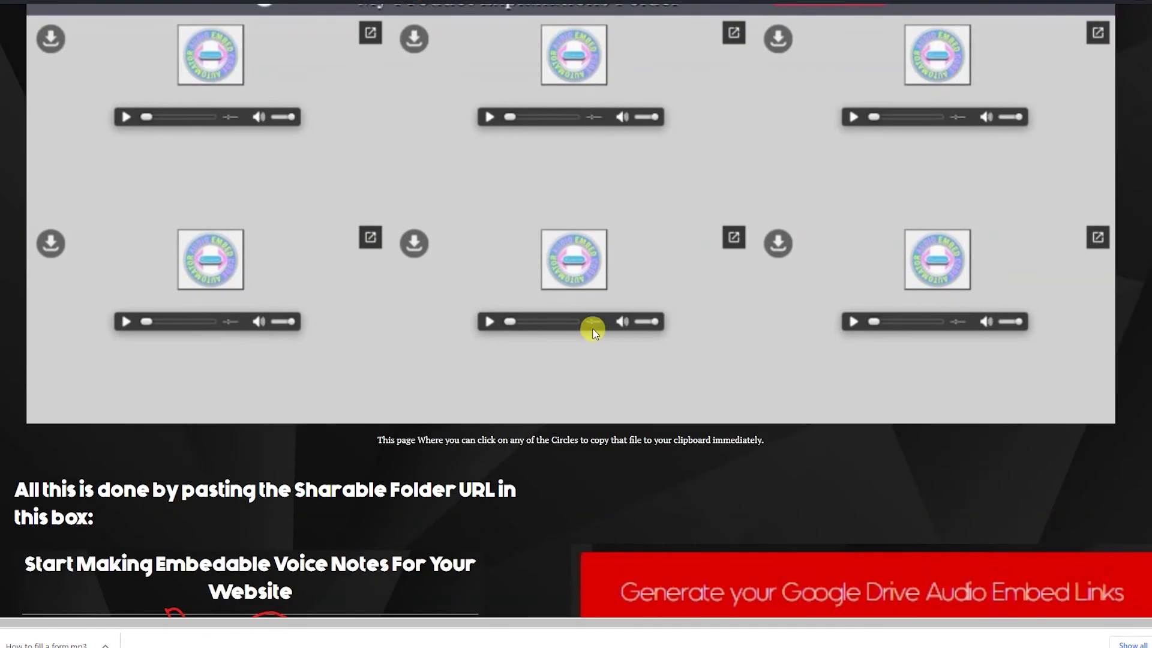
{"action": "scroll", "coordinate": [503, 322], "scroll_direction": "up", "scroll_amount": 1}
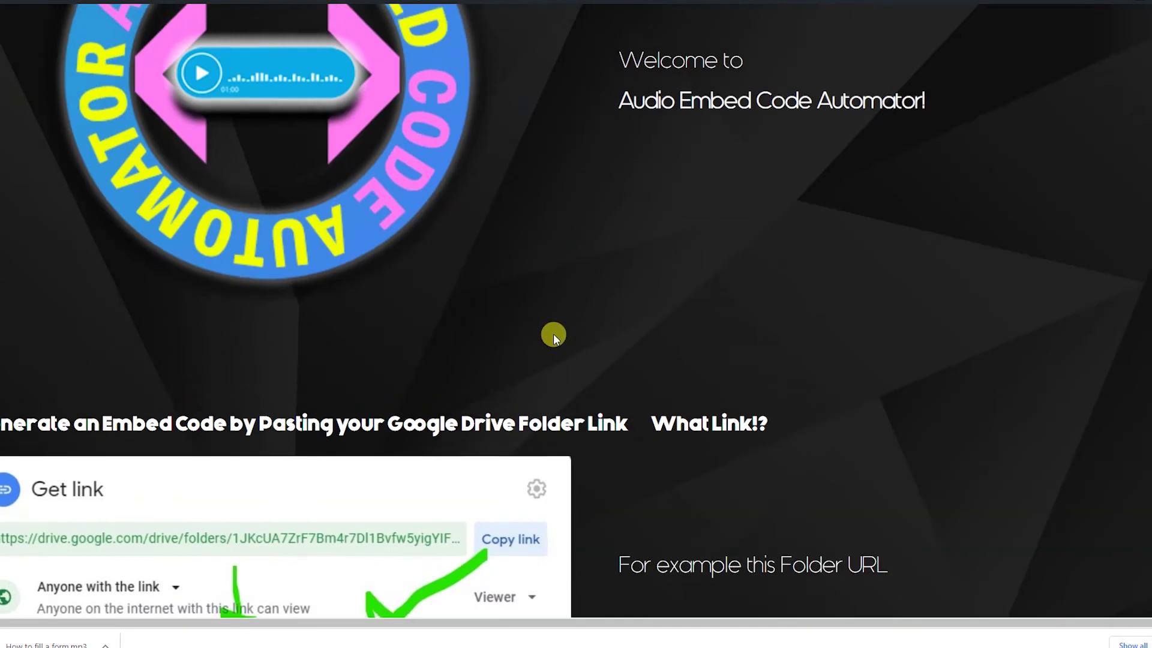
{"action": "scroll", "coordinate": [551, 329], "scroll_direction": "up", "scroll_amount": 7}
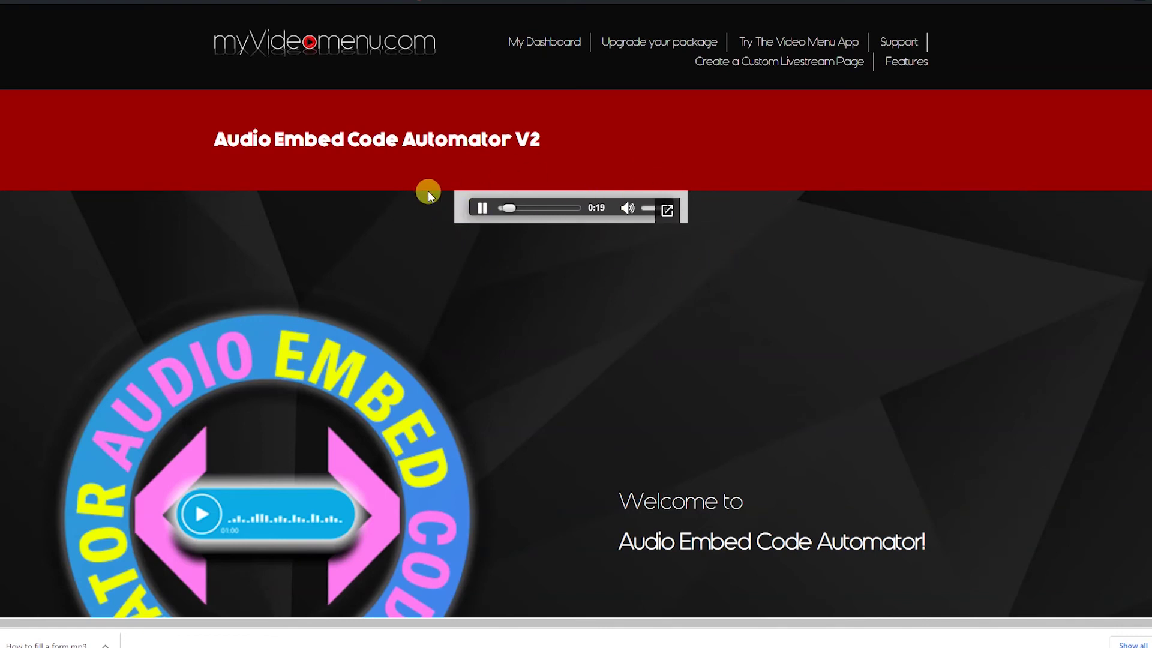
{"action": "scroll", "coordinate": [535, 377], "scroll_direction": "down", "scroll_amount": 6}
{"action": "scroll", "coordinate": [536, 377], "scroll_direction": "down", "scroll_amount": 5}
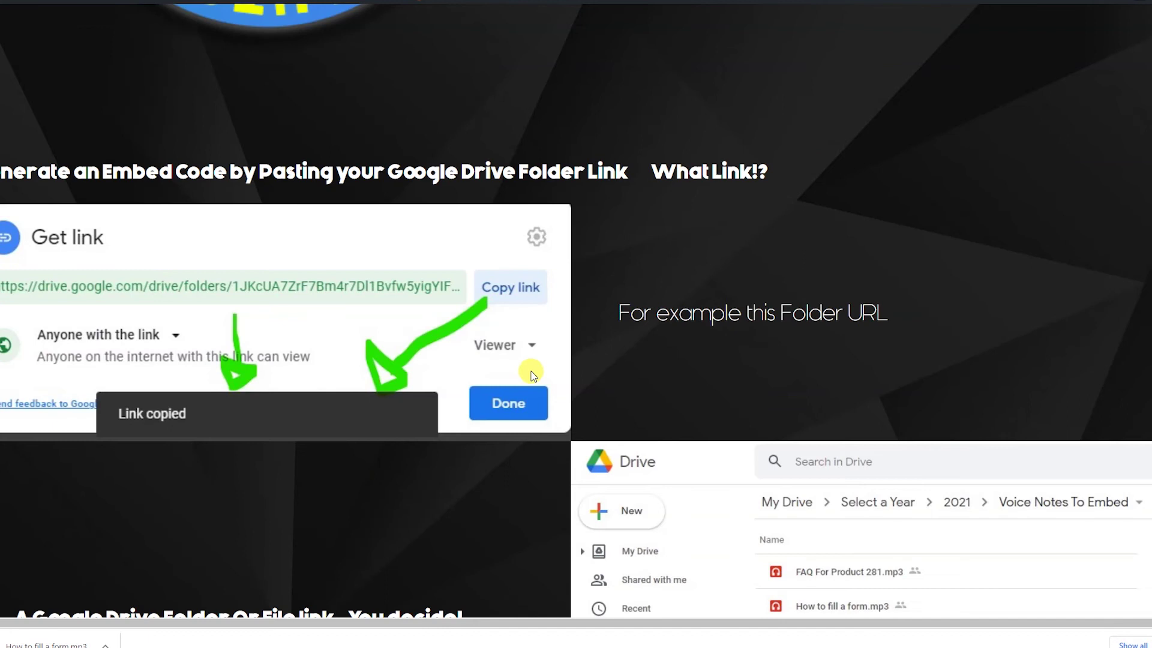
{"action": "scroll", "coordinate": [406, 239], "scroll_direction": "up", "scroll_amount": 11}
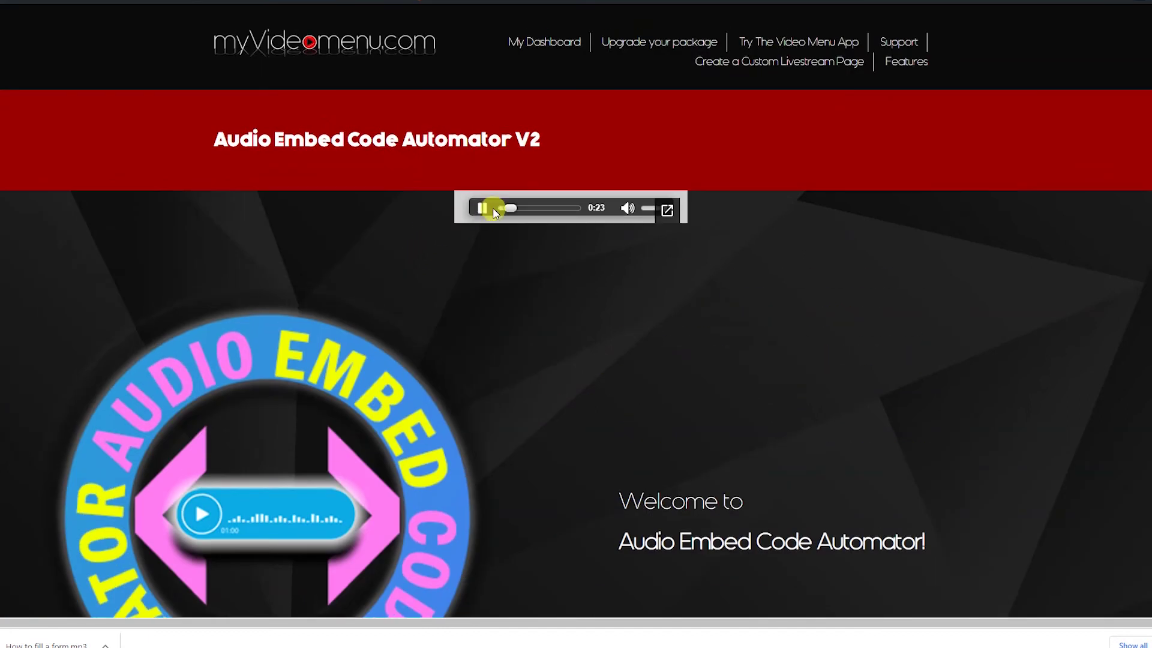
{"action": "scroll", "coordinate": [525, 405], "scroll_direction": "down", "scroll_amount": 15}
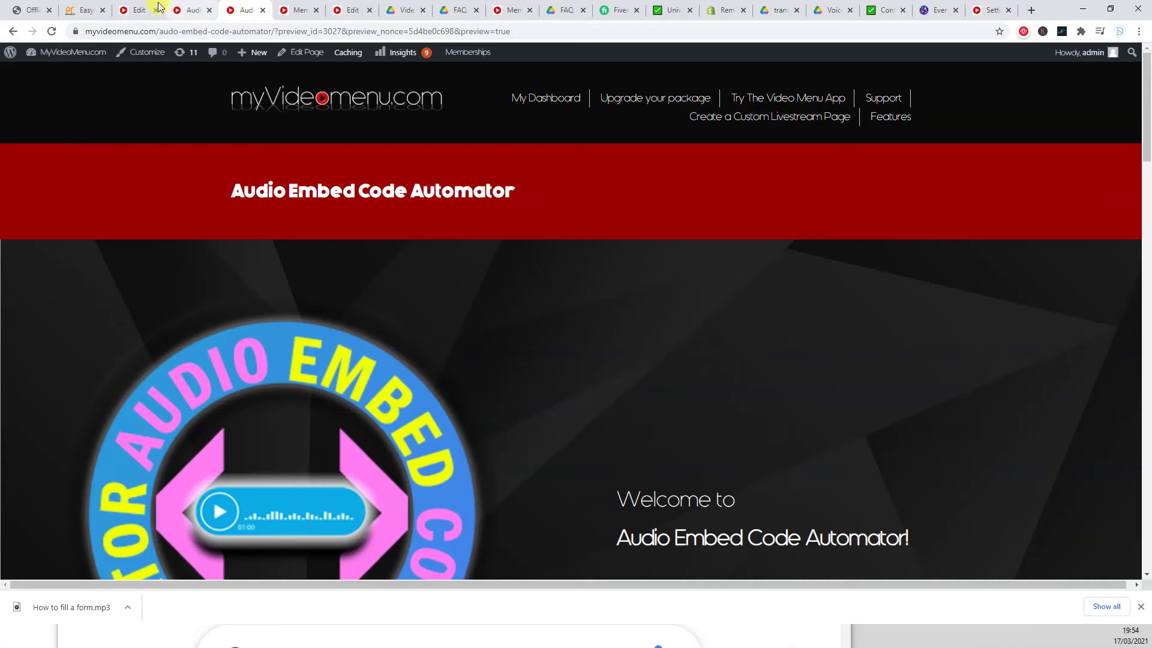
- Bring up the Audio Embed Code Automator V2 page in the WordPress editor
{"action": "left_click", "coordinate": [139, 9]}
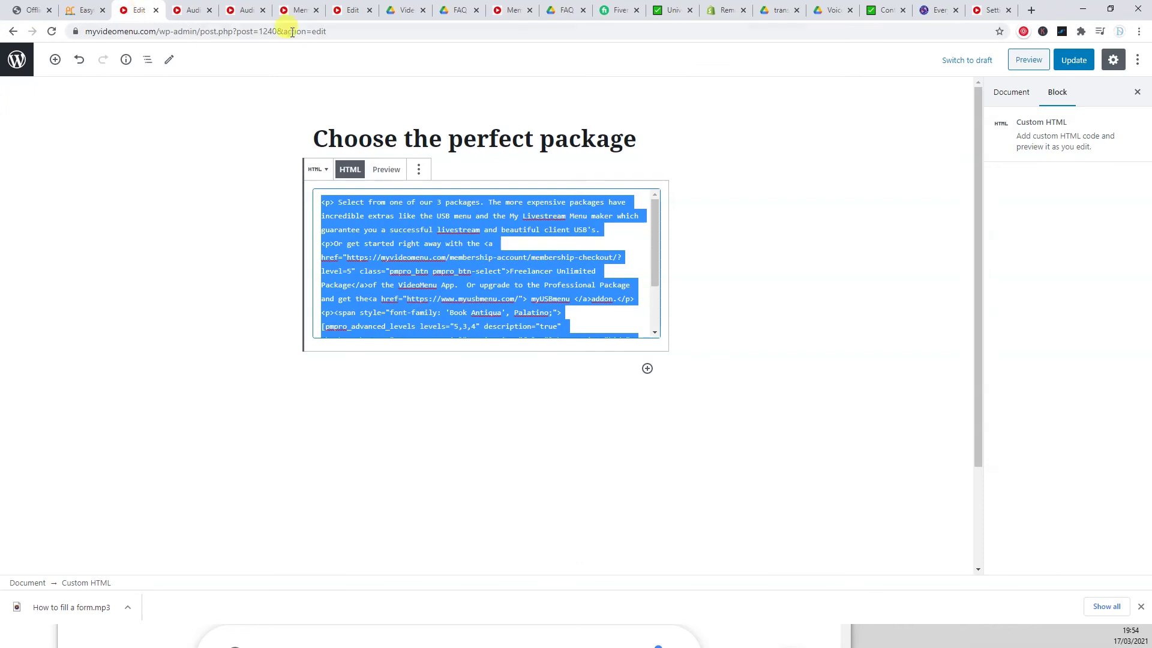
{"action": "left_click", "coordinate": [302, 9]}
{"action": "left_click", "coordinate": [352, 10]}
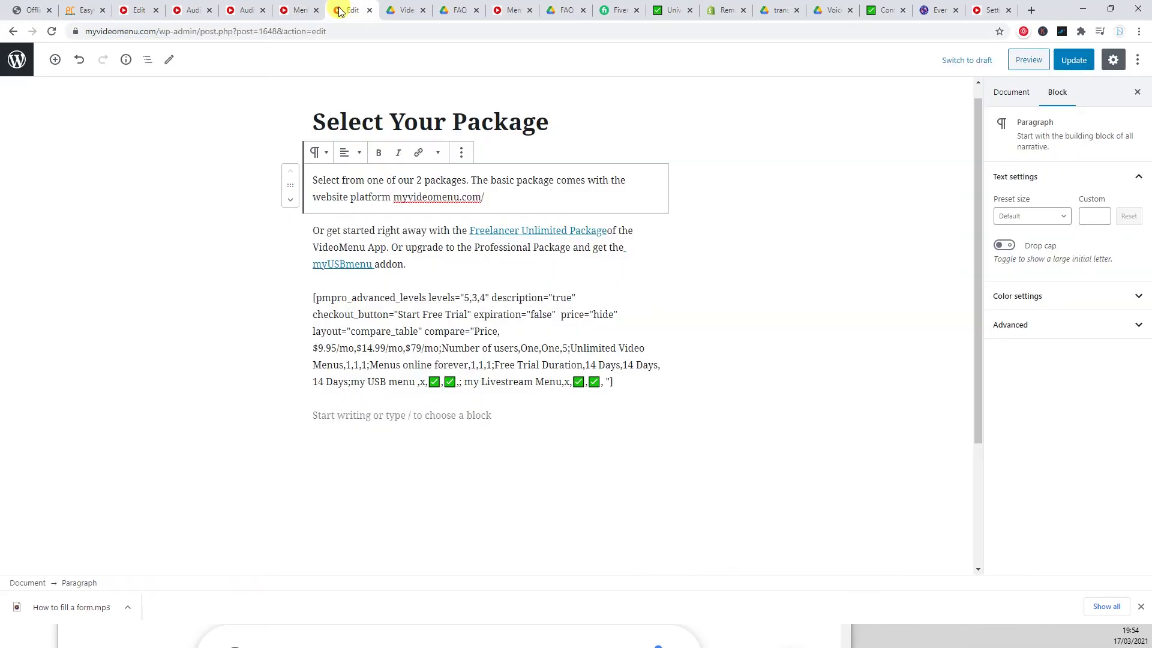
{"action": "left_click", "coordinate": [247, 10]}
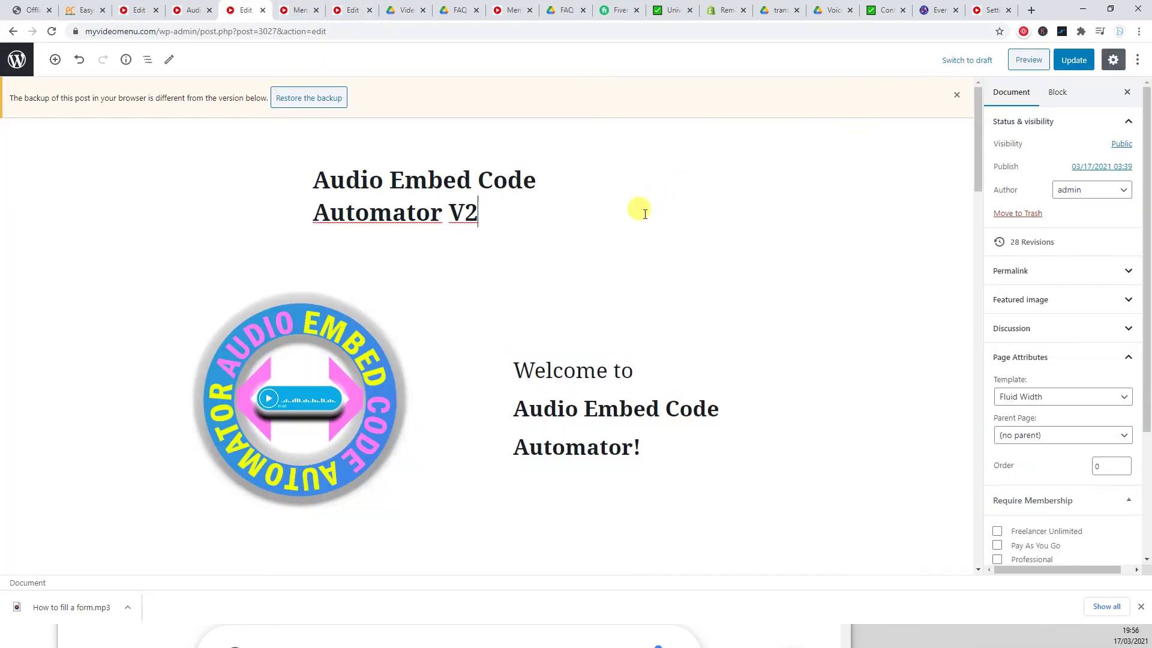
- Paste the iframe audio embed code below the title, update the page, and view it live
{"action": "key", "text": "Return"}
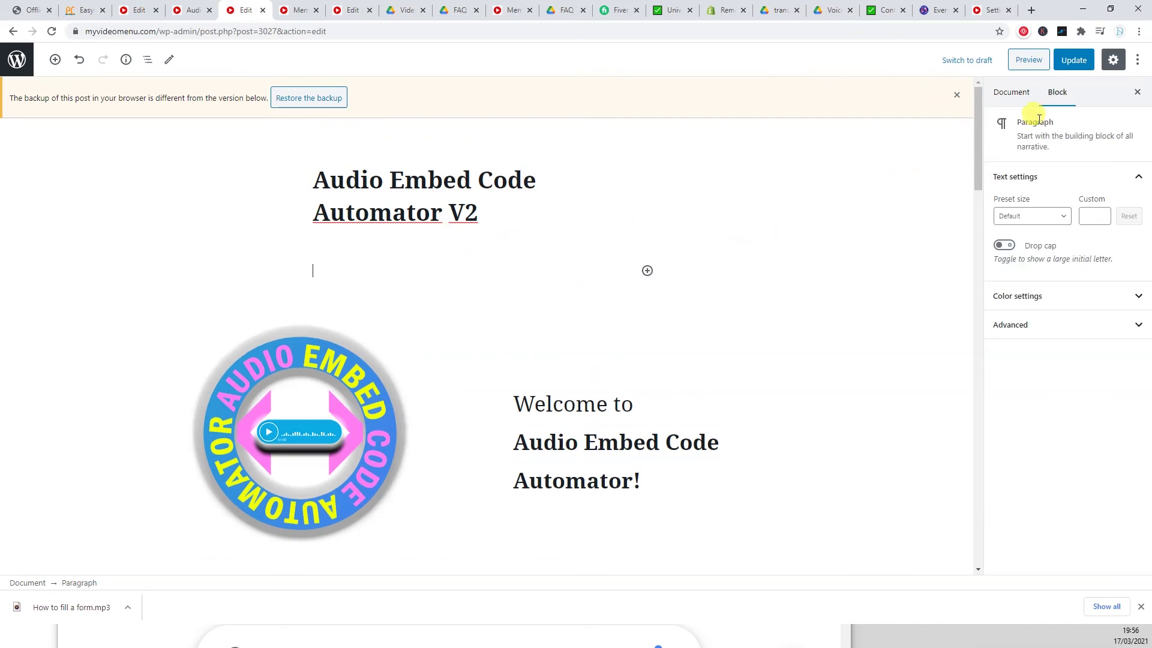
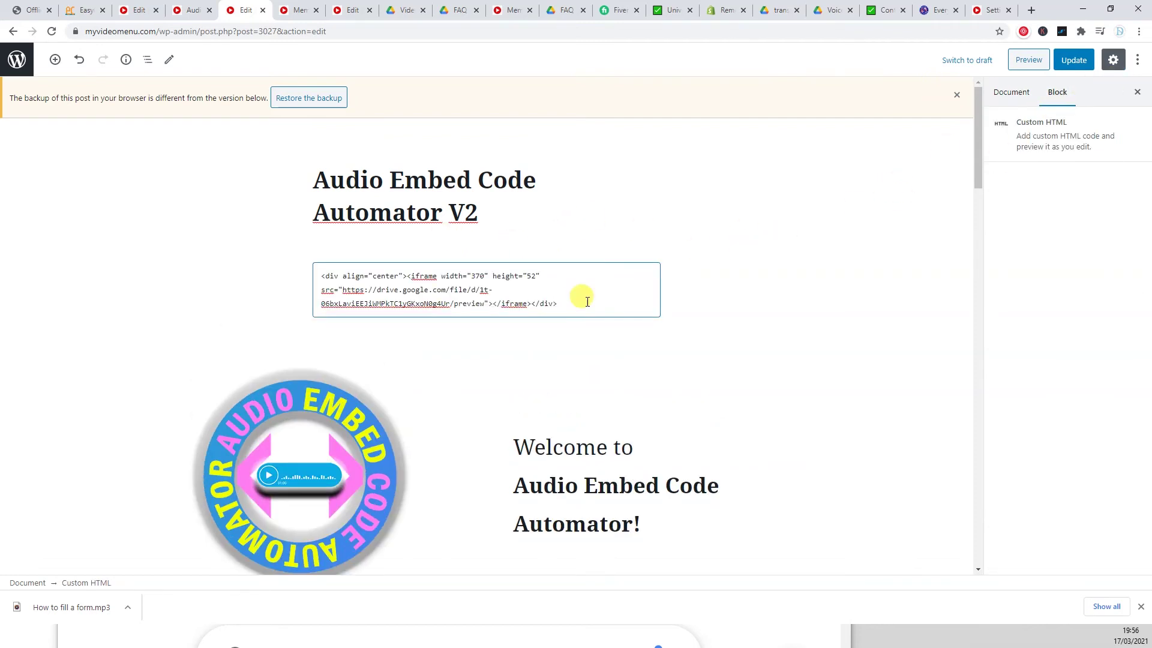
{"action": "left_click", "coordinate": [738, 254]}
{"action": "left_click", "coordinate": [504, 288]}
{"action": "key", "text": "ctrl+a"}
{"action": "key", "text": "ctrl+c"}
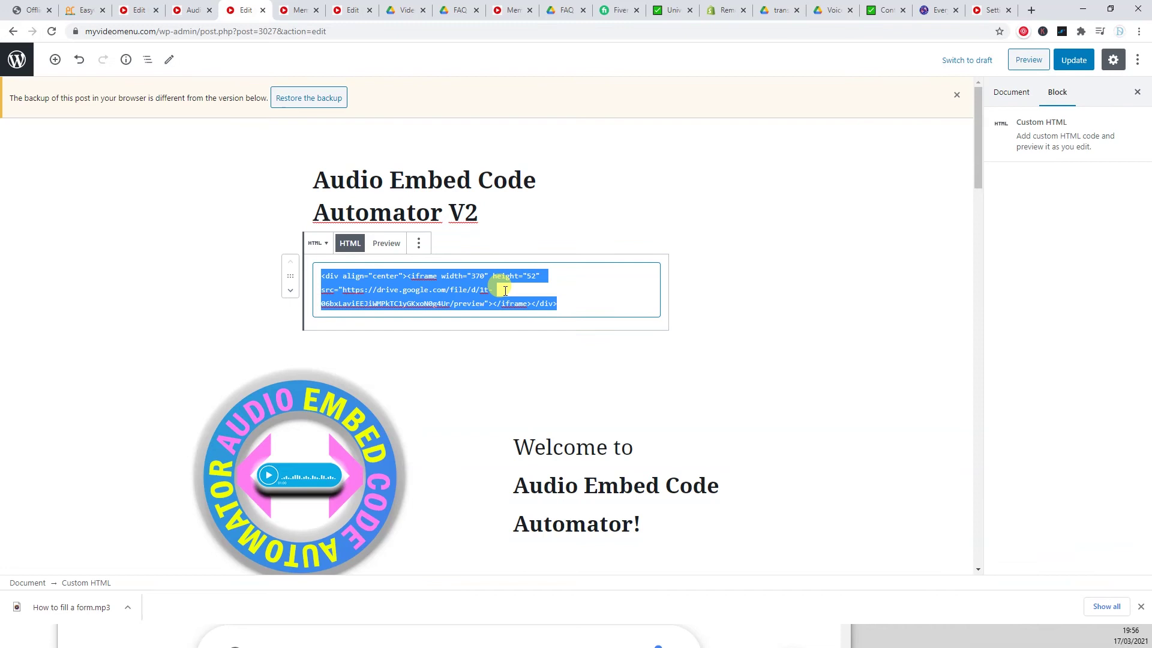
{"action": "key", "text": "BackSpace"}
{"action": "key", "text": "ctrl+v"}
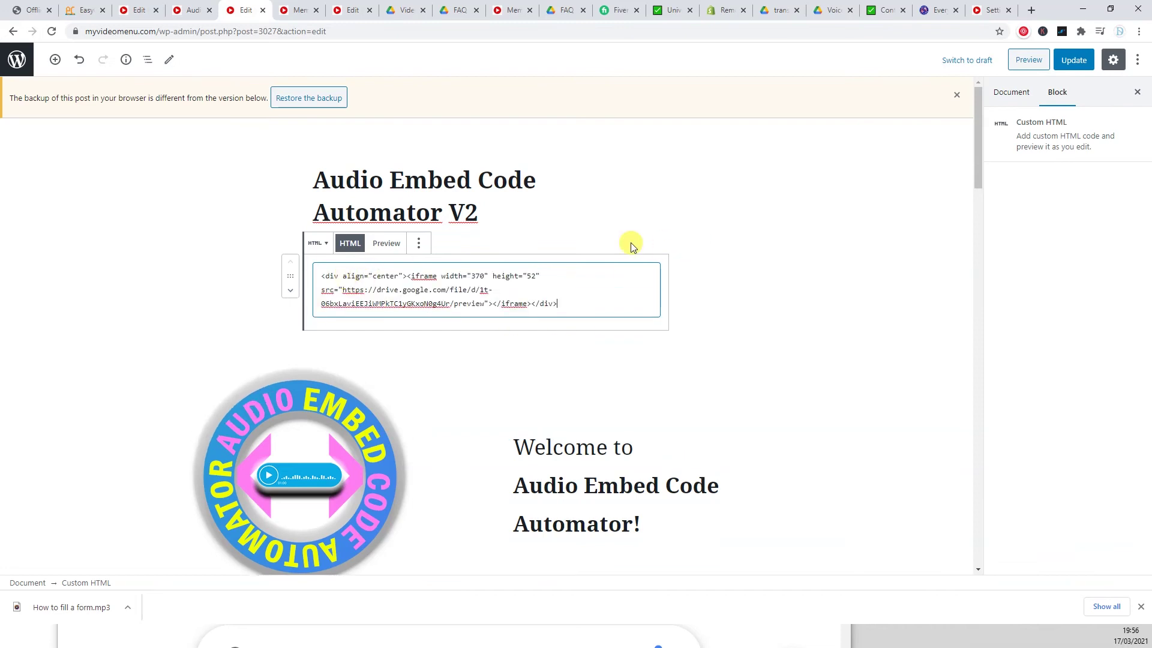
{"action": "left_click", "coordinate": [1073, 60]}
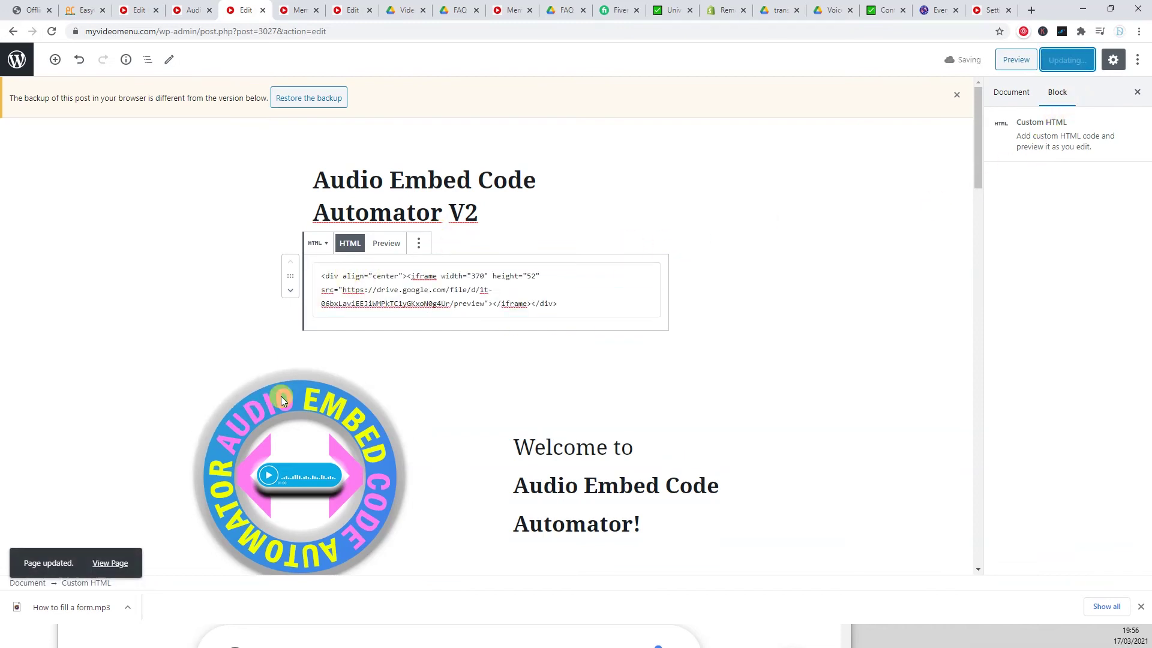
{"action": "left_click", "coordinate": [111, 563]}
{"action": "key", "text": "F11"}
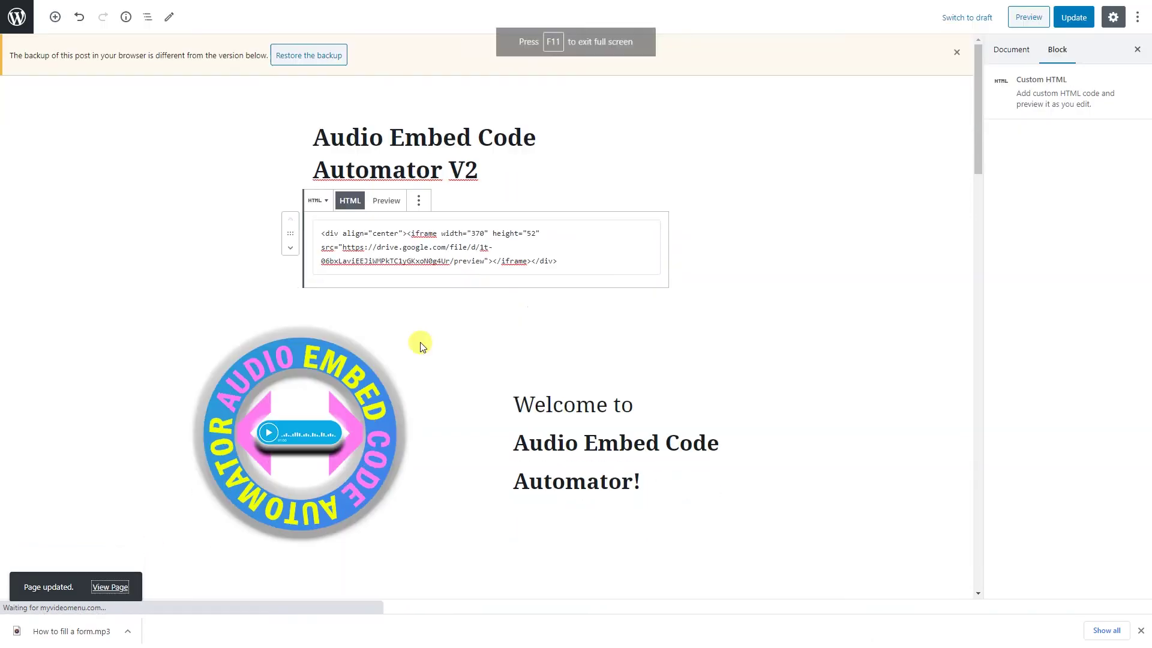
- Play the newly embedded header audio player on the published page and scroll down it
{"action": "left_click", "coordinate": [482, 209]}
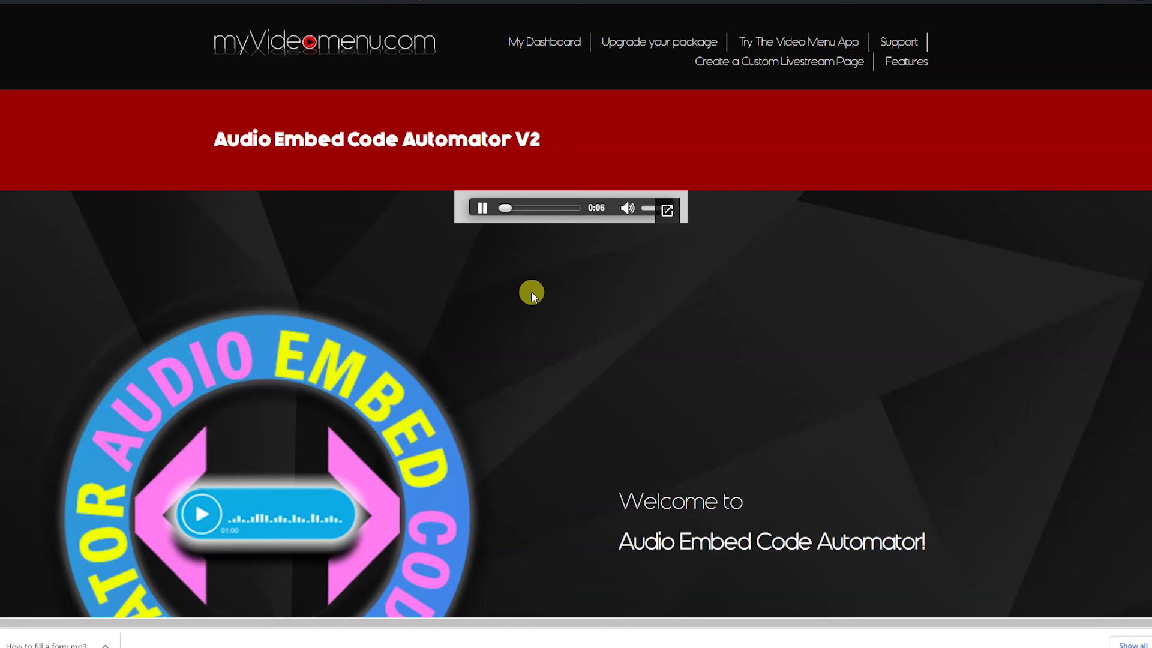
{"action": "scroll", "coordinate": [532, 294], "scroll_direction": "down", "scroll_amount": 9}
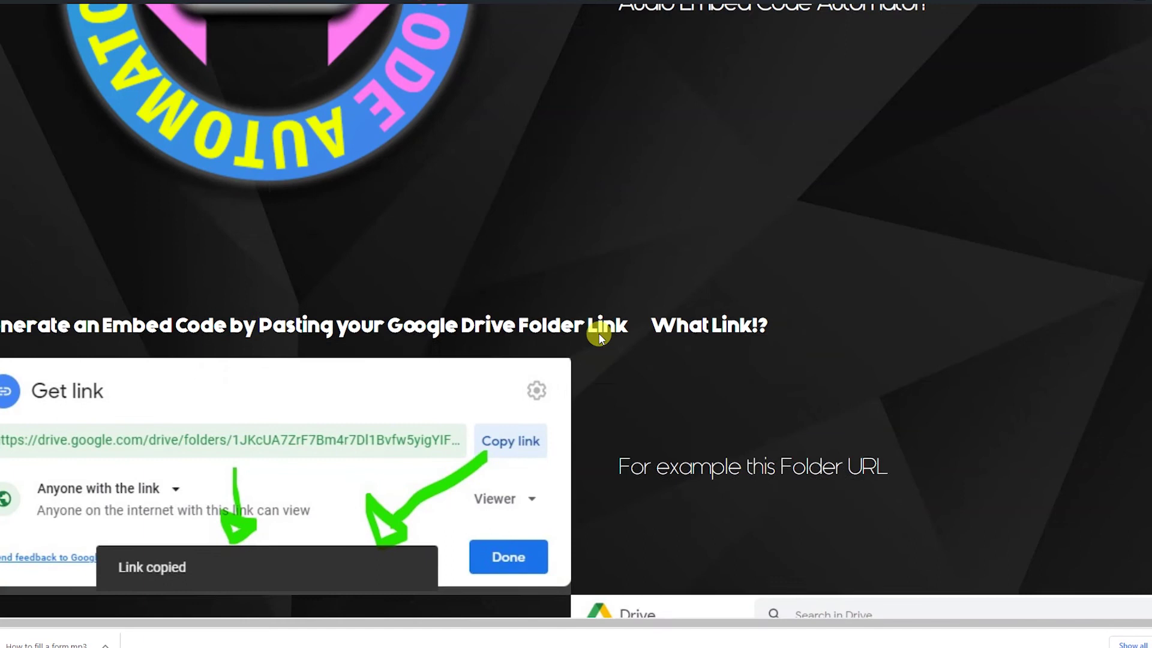
{"action": "scroll", "coordinate": [600, 338], "scroll_direction": "down", "scroll_amount": 4}
{"action": "scroll", "coordinate": [597, 329], "scroll_direction": "down", "scroll_amount": 5}
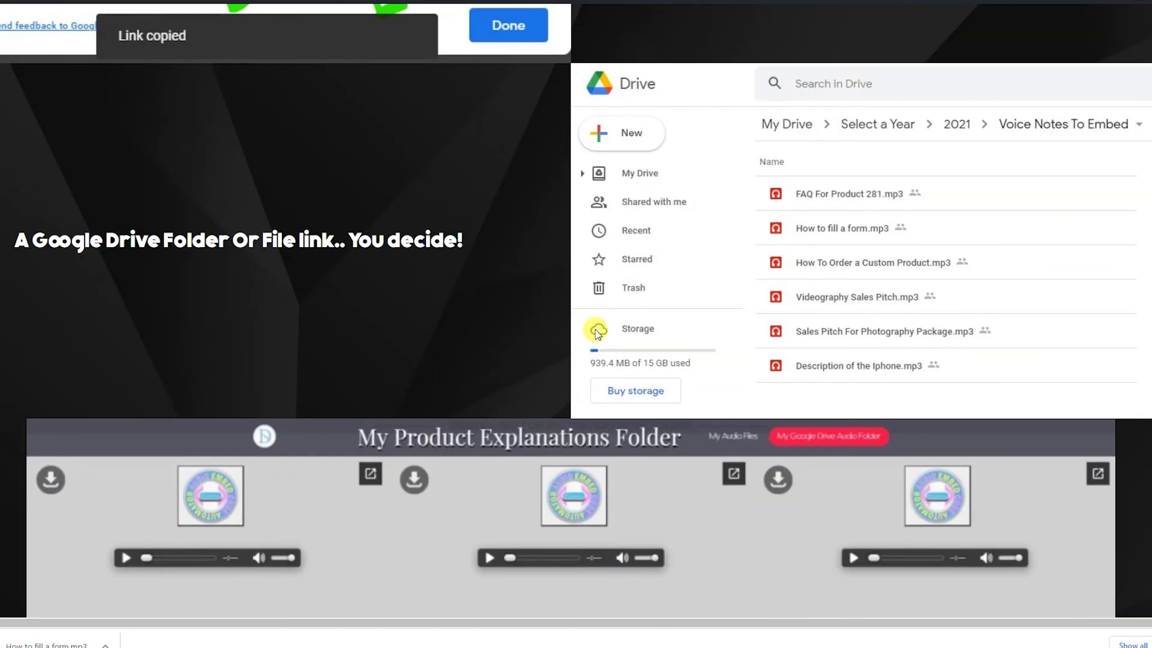
{"action": "scroll", "coordinate": [598, 334], "scroll_direction": "down", "scroll_amount": 3}
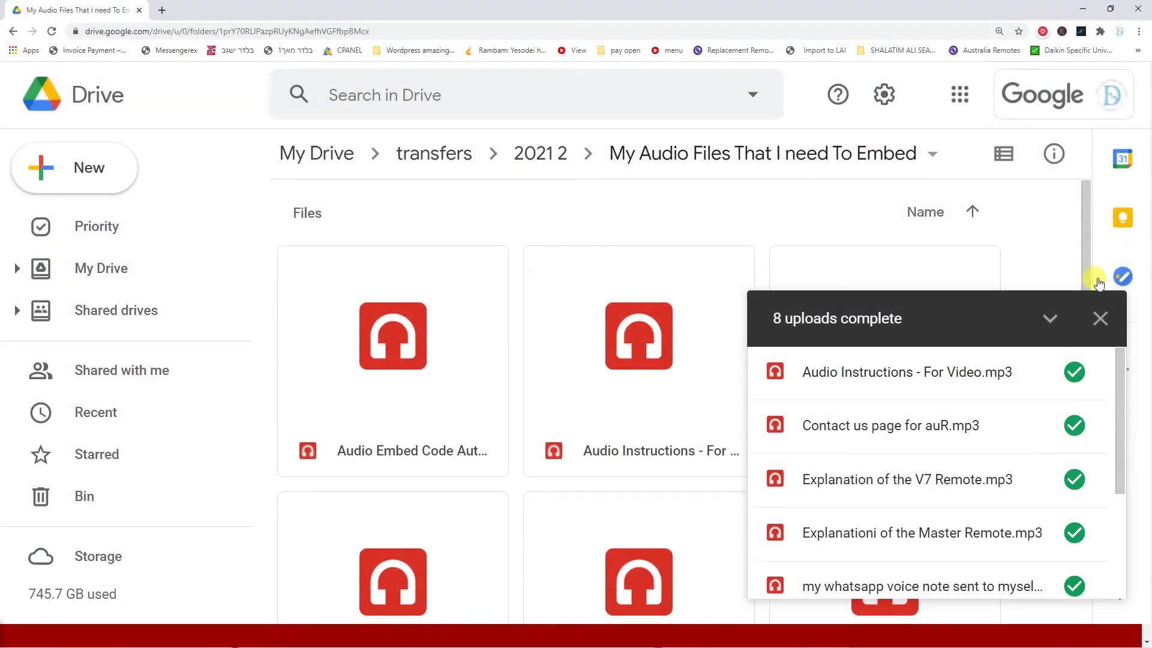
- Change the My Audio Files That I need To Embed folder's link access from Restricted to Anyone with the link
{"action": "left_click", "coordinate": [1049, 323]}
{"action": "scroll", "coordinate": [901, 270], "scroll_direction": "down", "scroll_amount": 1}
{"action": "left_click", "coordinate": [933, 154]}
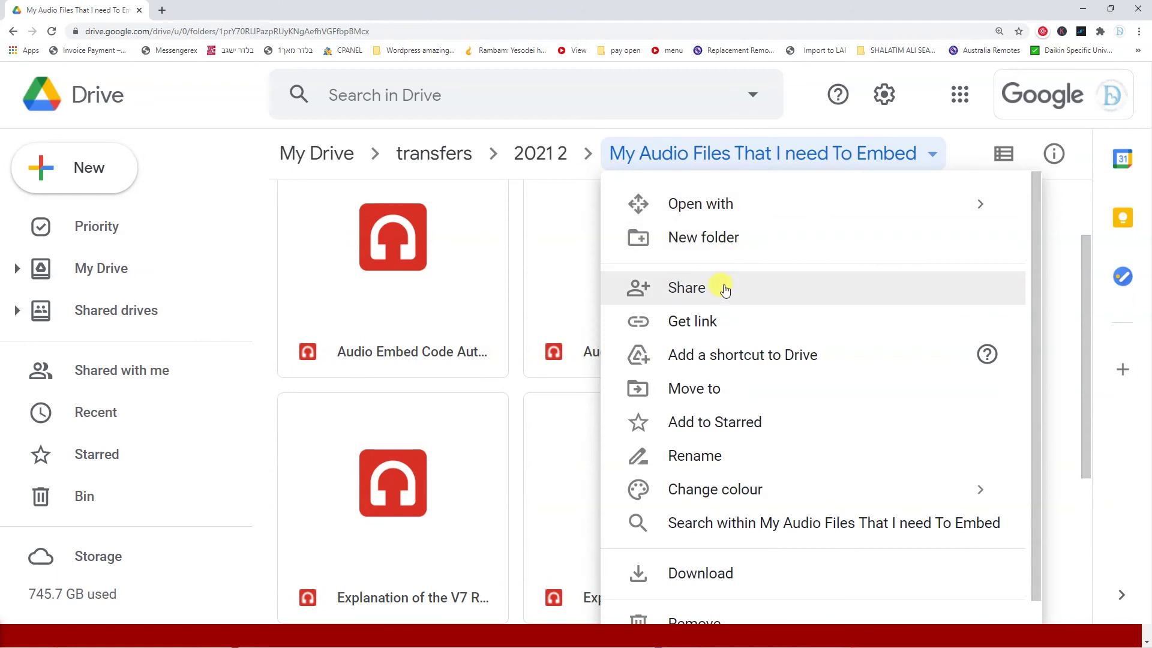
{"action": "left_click", "coordinate": [725, 324]}
{"action": "left_click", "coordinate": [401, 436]}
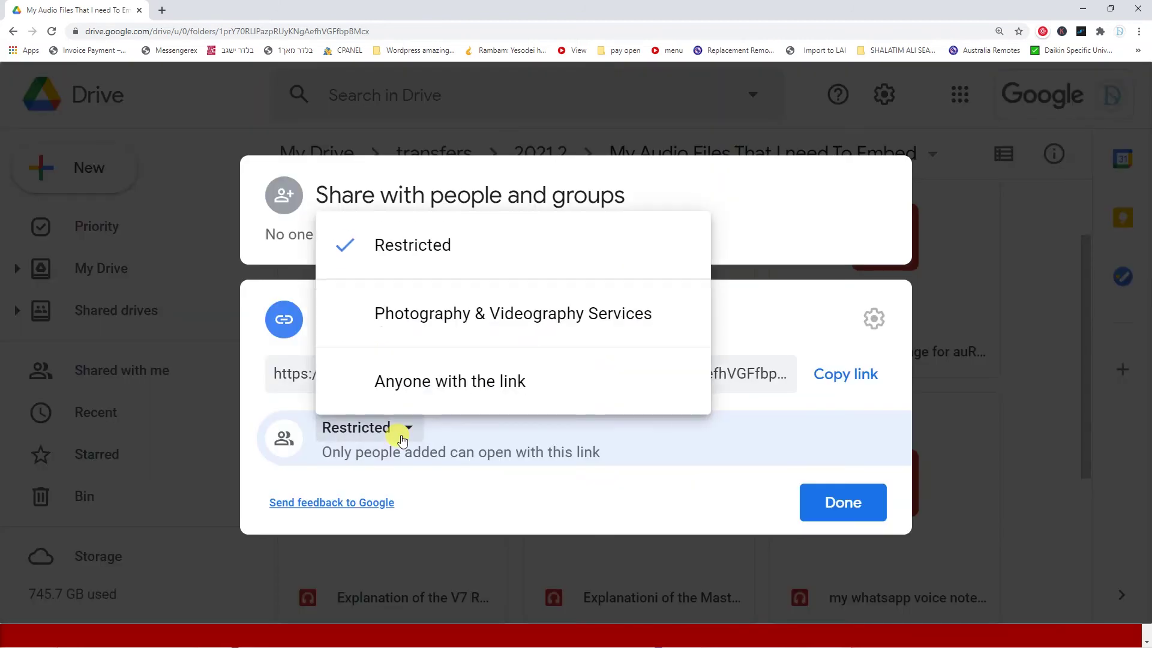
{"action": "left_click", "coordinate": [417, 382]}
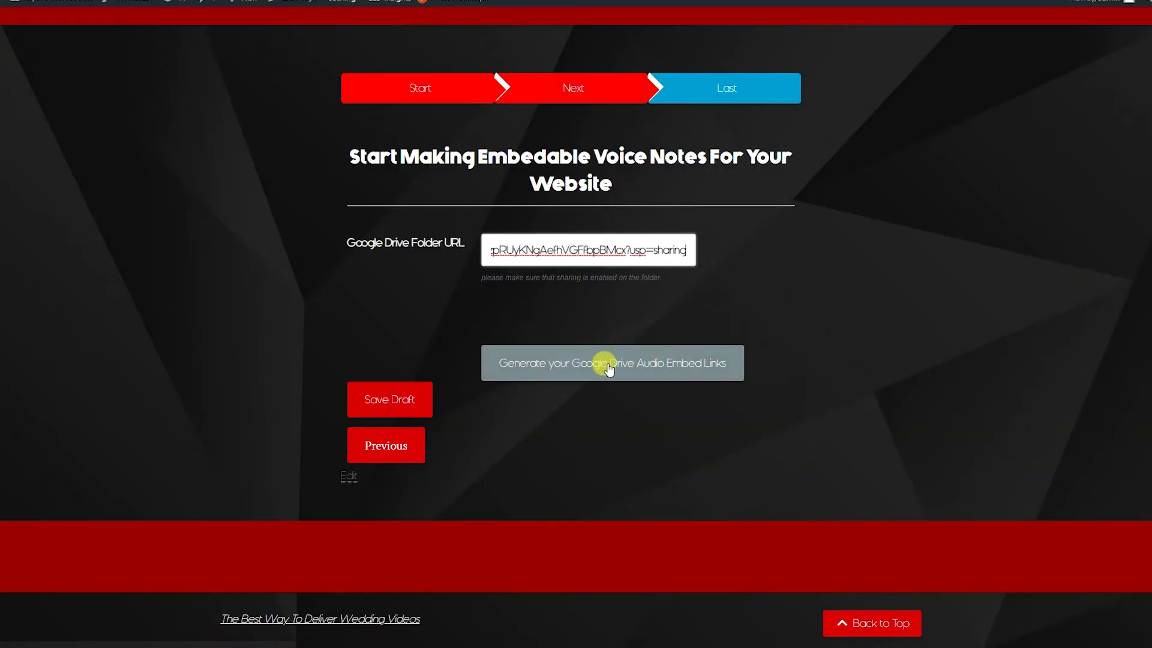
- Generate audio players for the eight Drive folder files and dismiss the embed-link-copied alert
{"action": "left_click", "coordinate": [609, 366]}
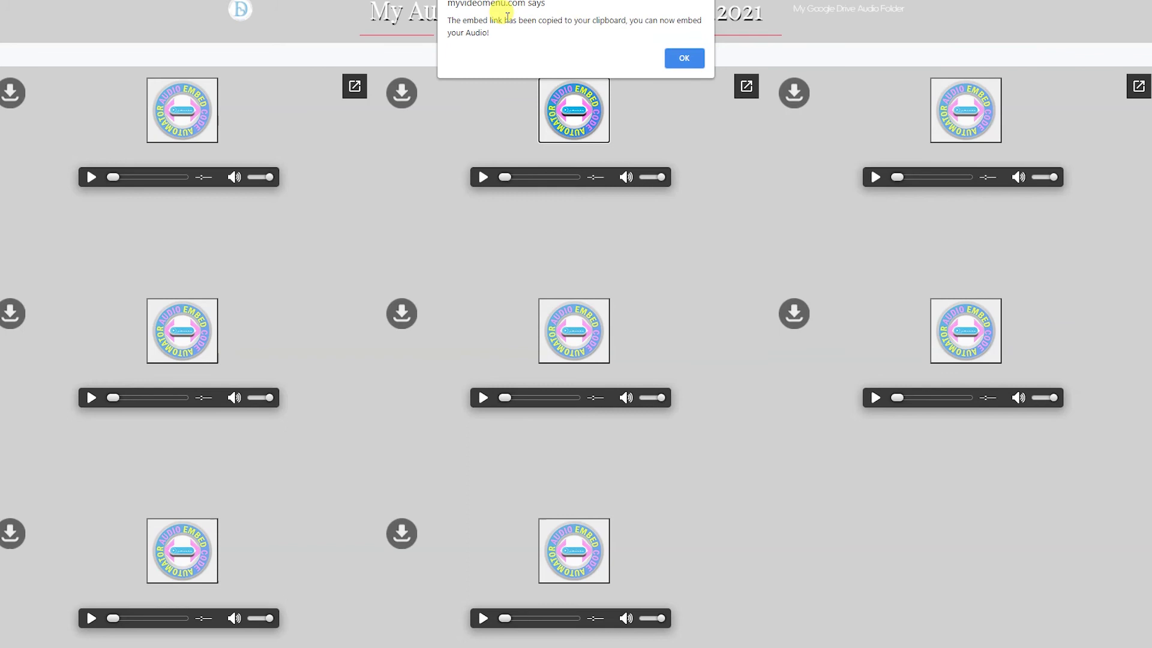
{"action": "left_click", "coordinate": [679, 60]}
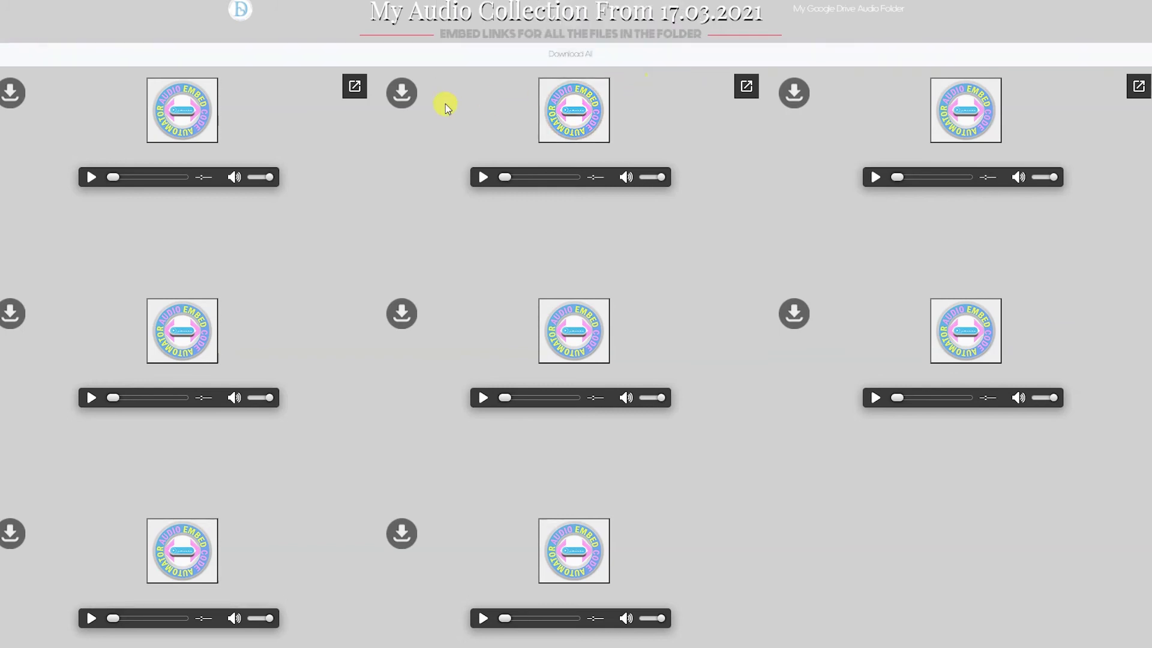